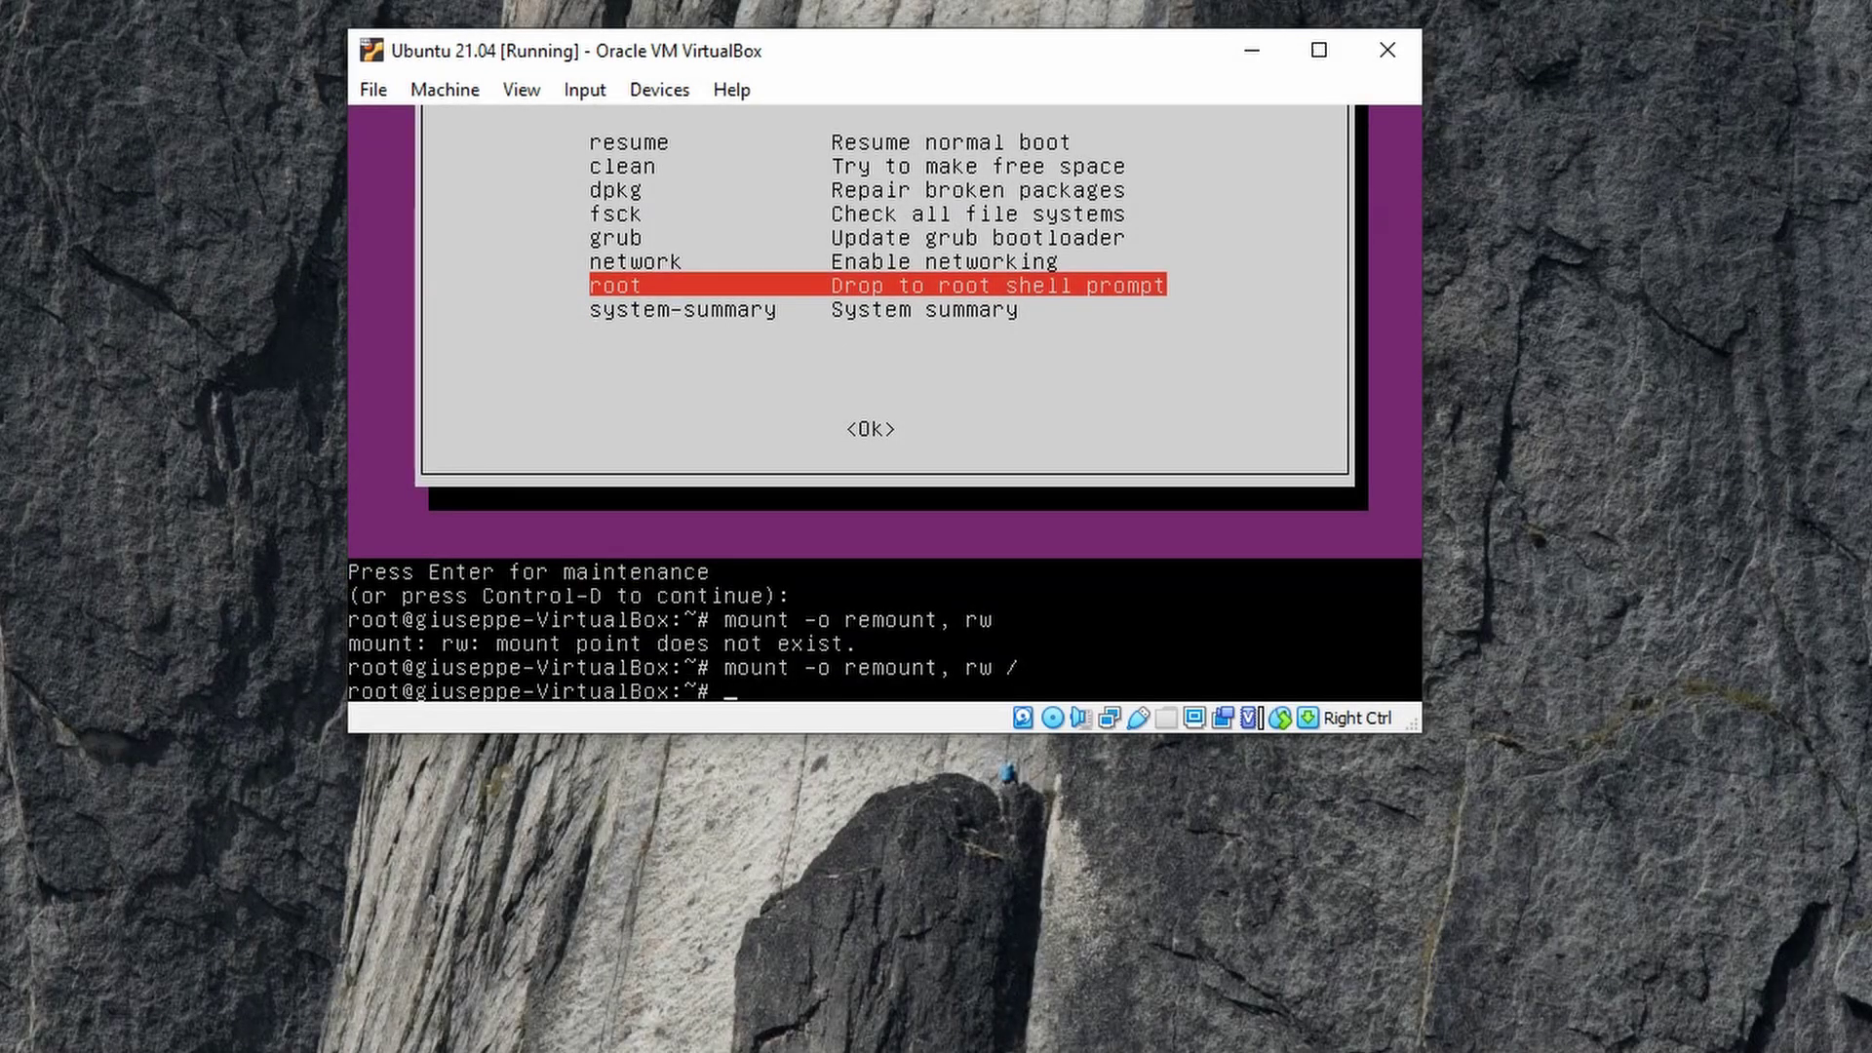
type("pa")
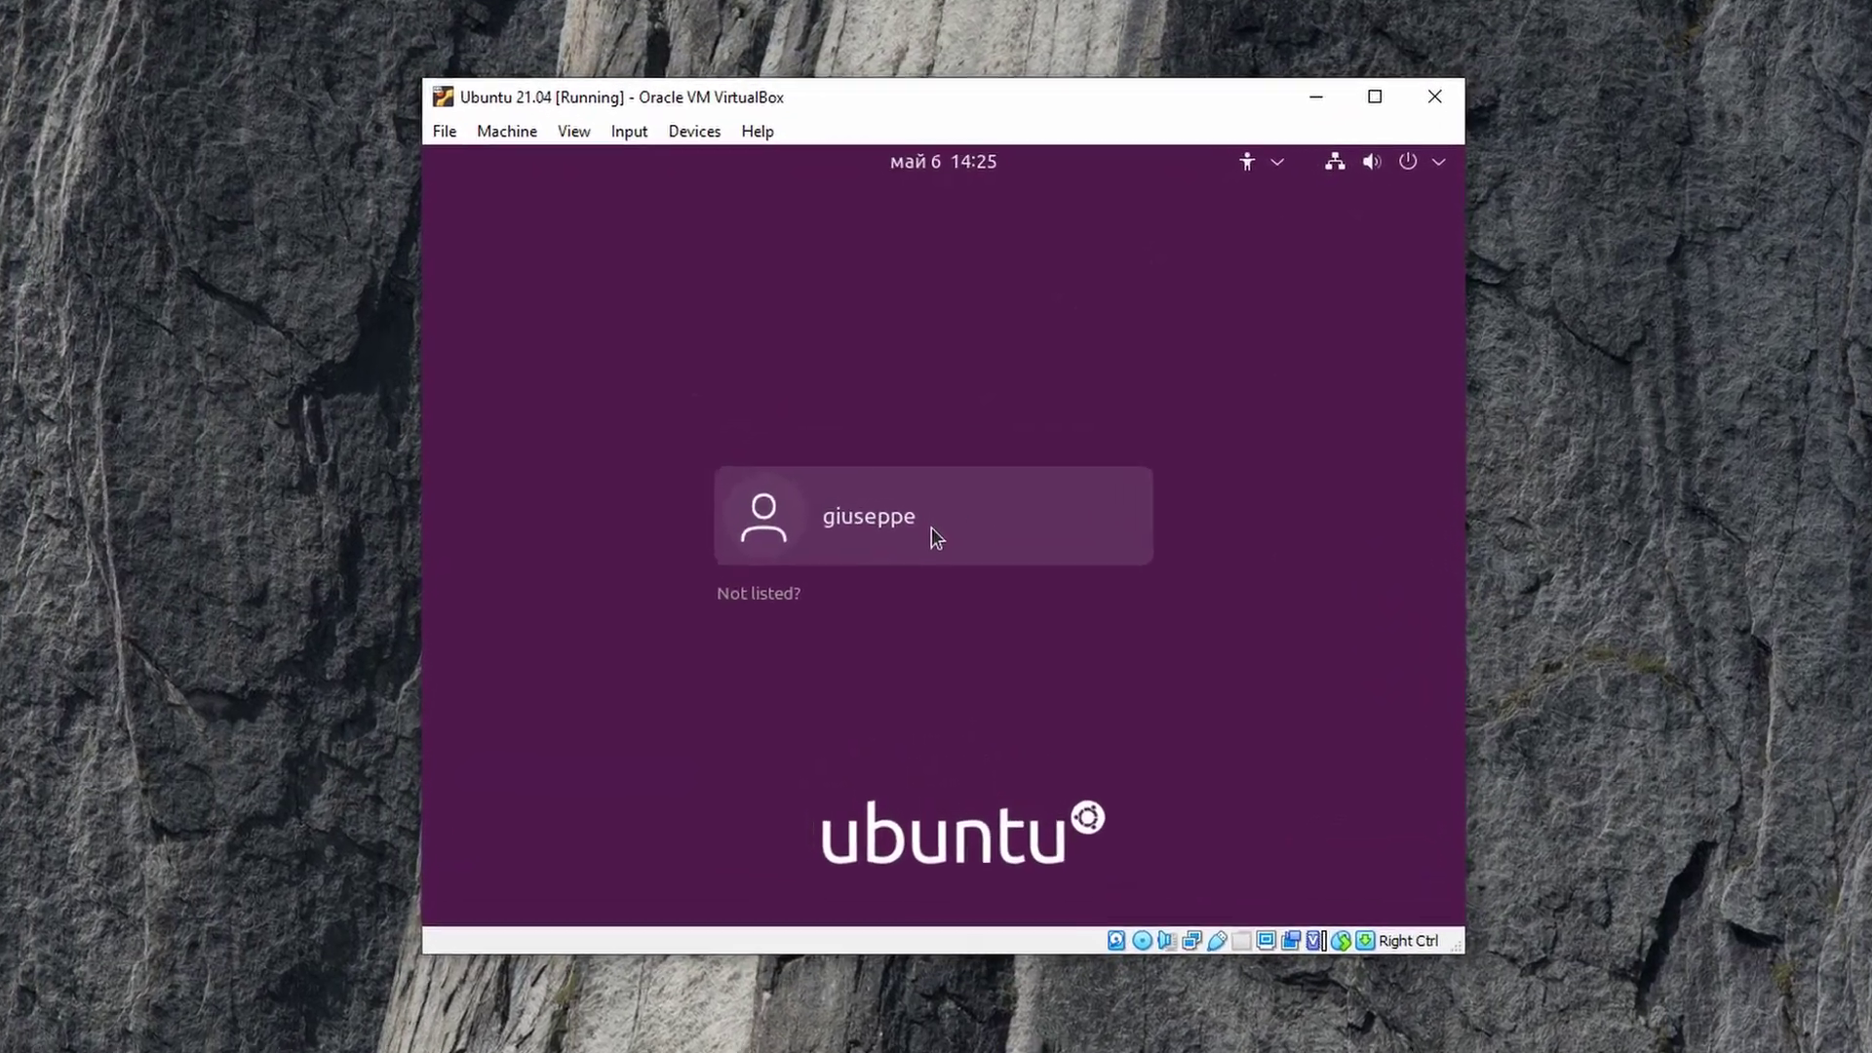
- Select the Ubuntu user and submit a password at the login prompt
left_click(933, 528)
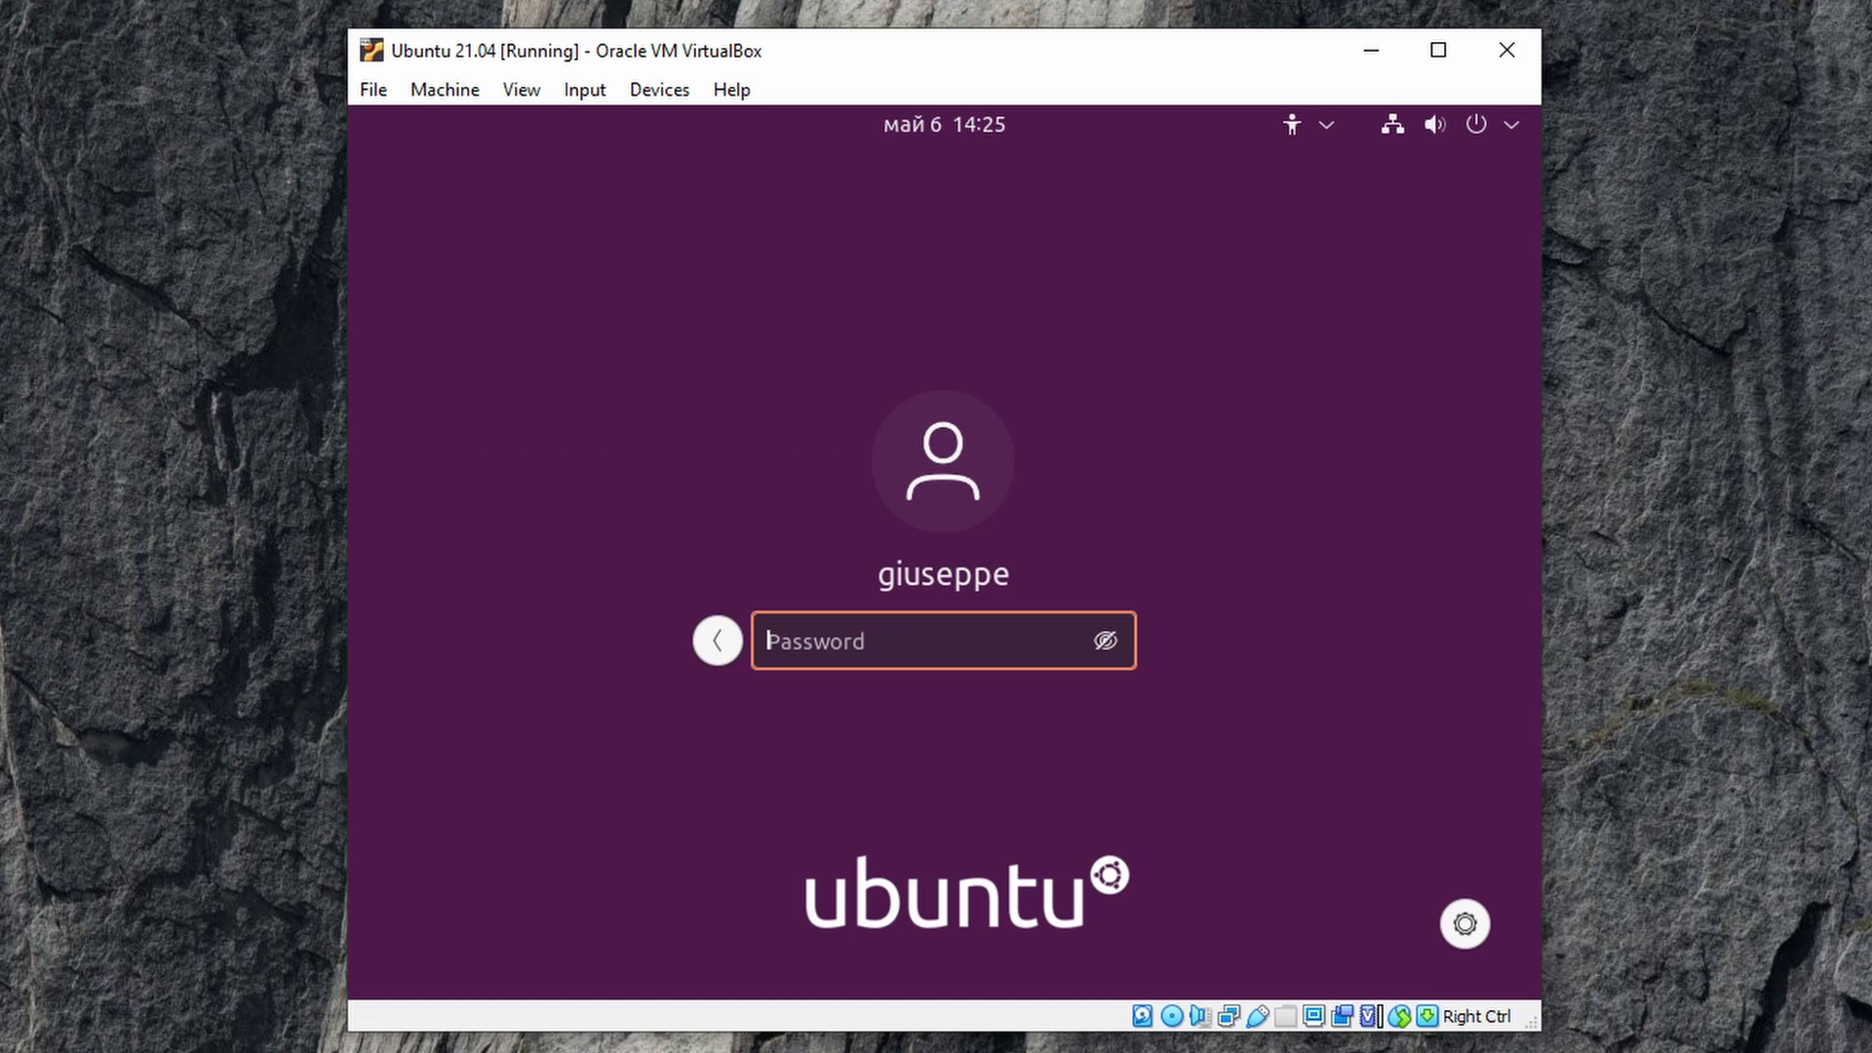
type("*********")
key("Return")
- Restart the Ubuntu guest from the system menu's Power Off / Log Out options
left_click(1510, 137)
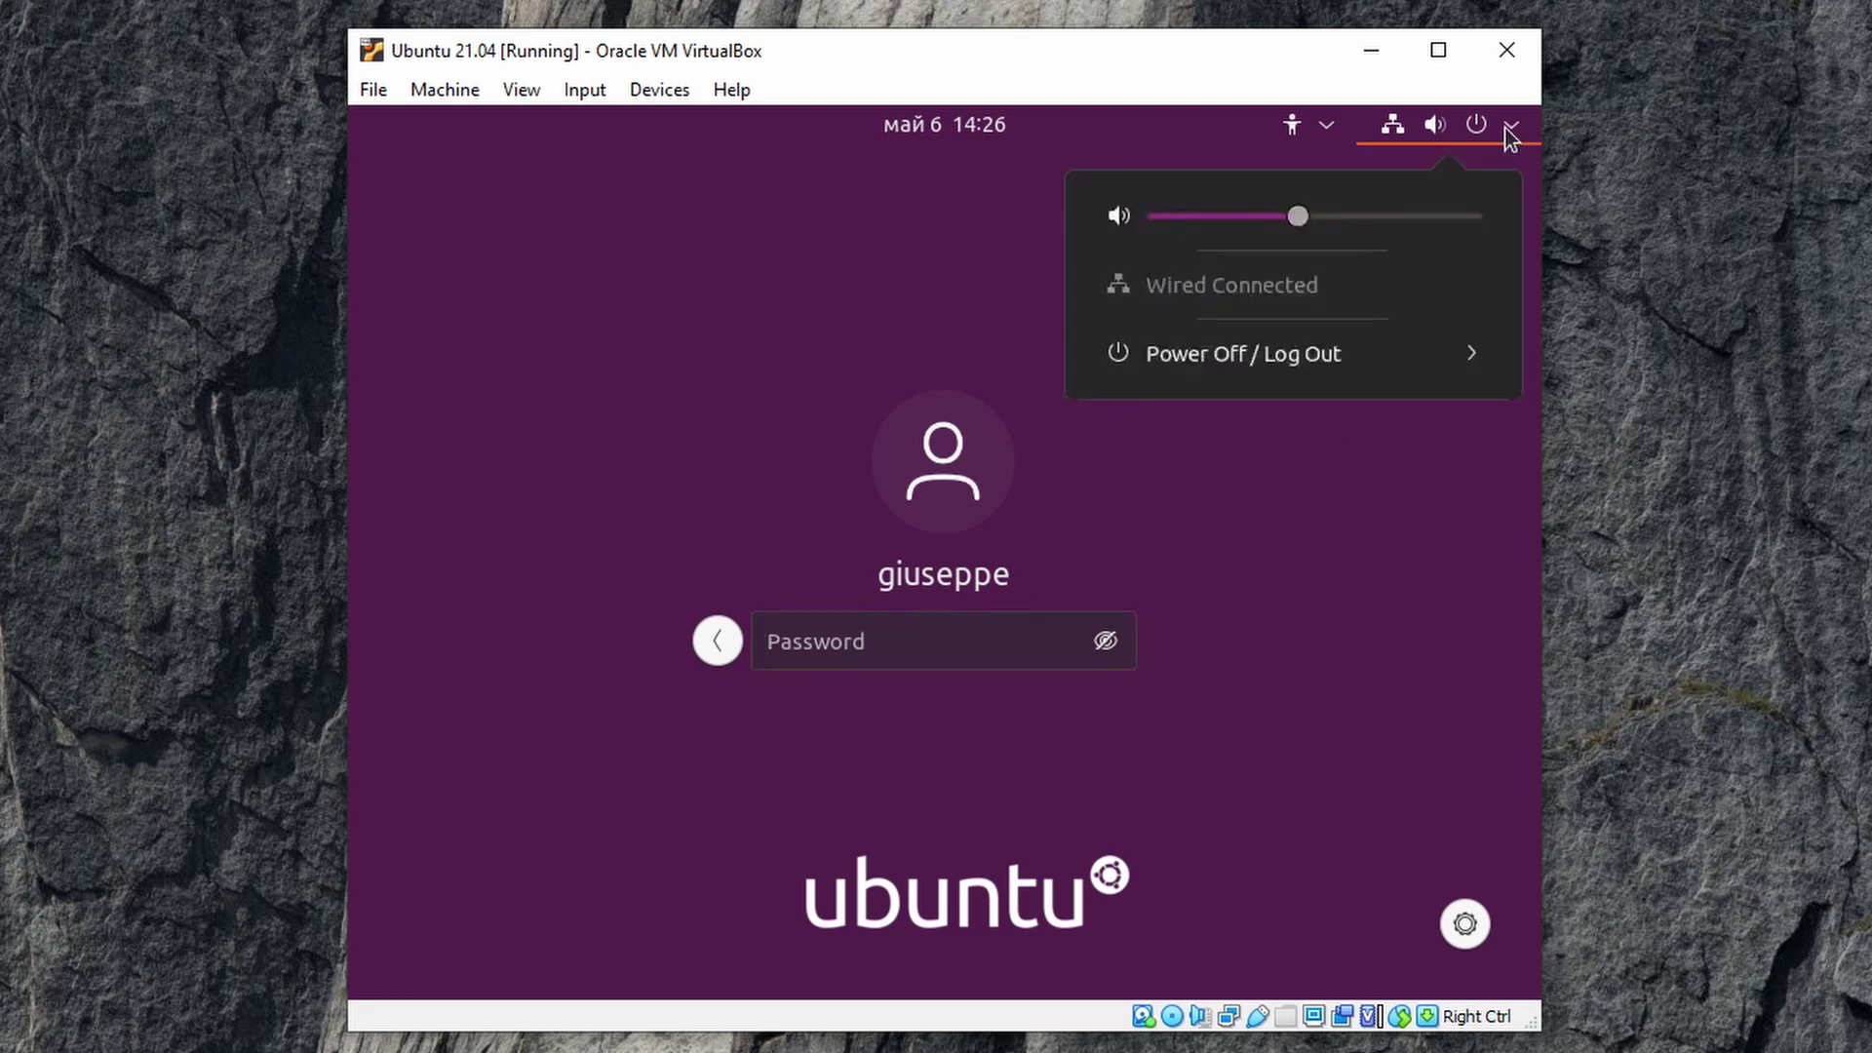
left_click(1317, 356)
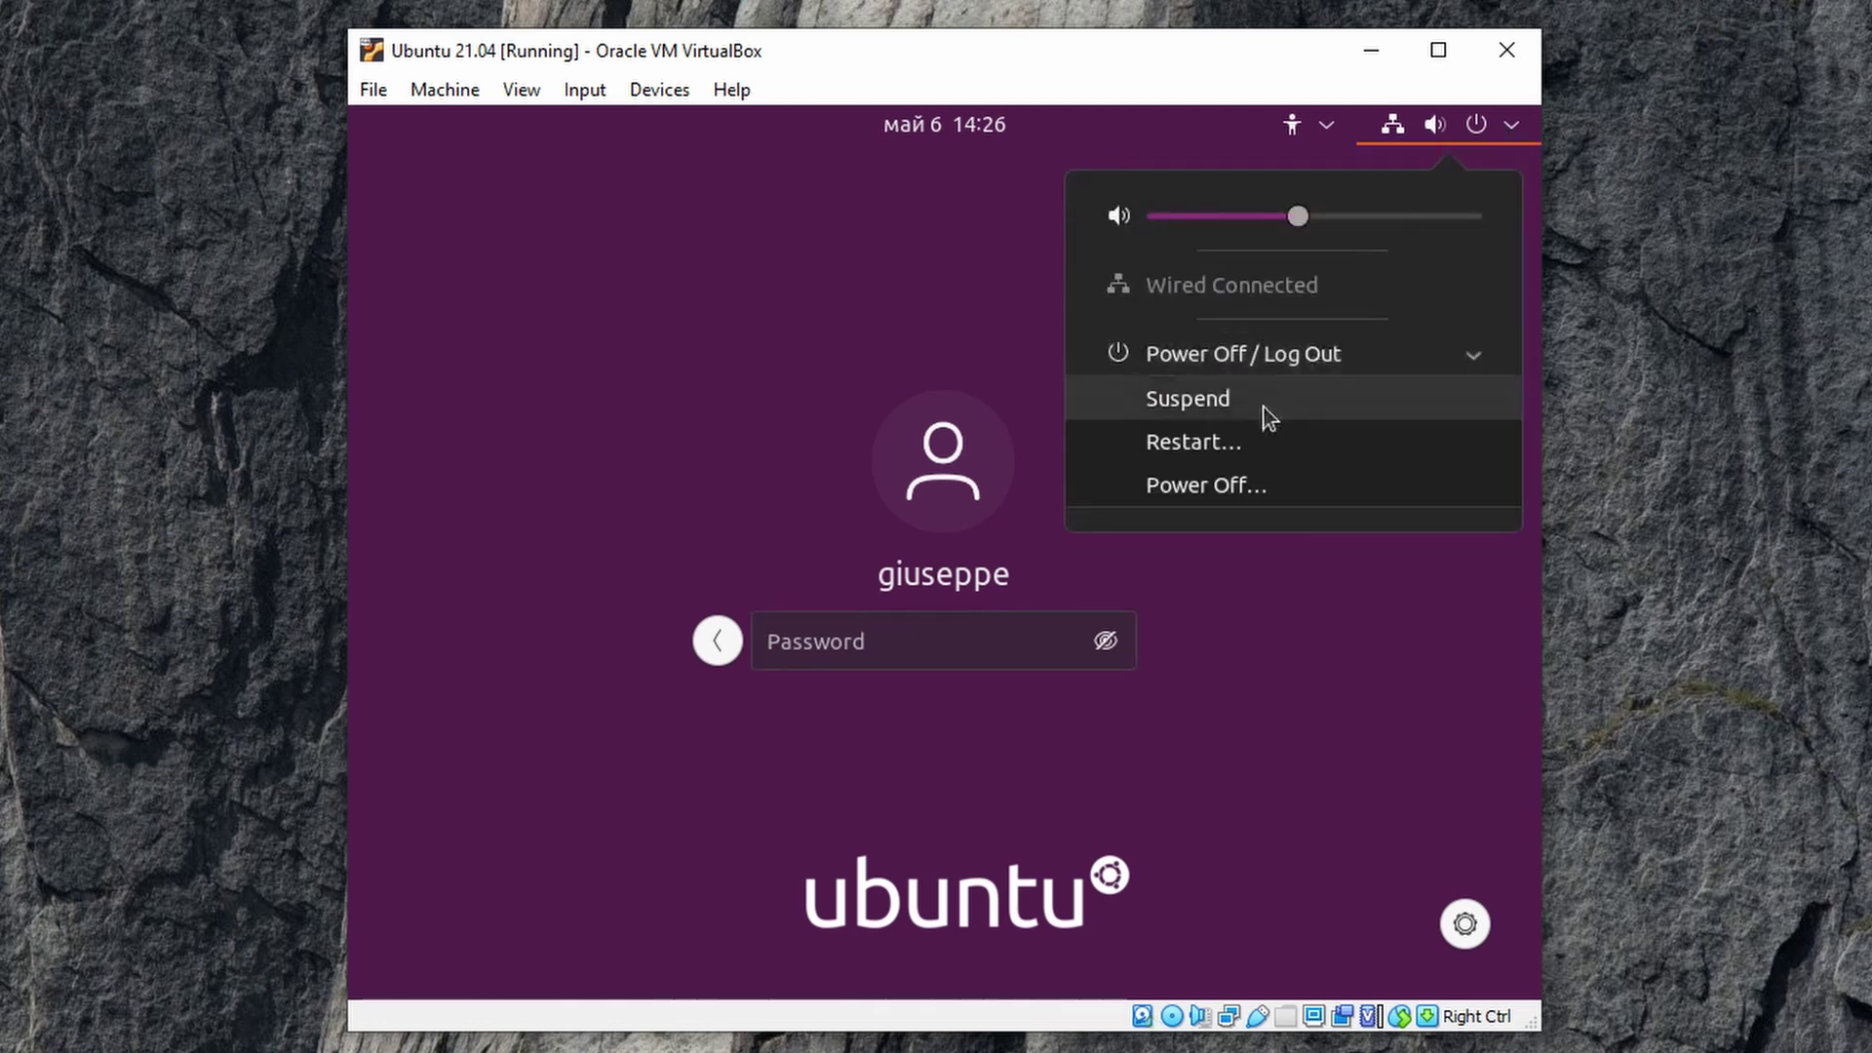
left_click(1214, 442)
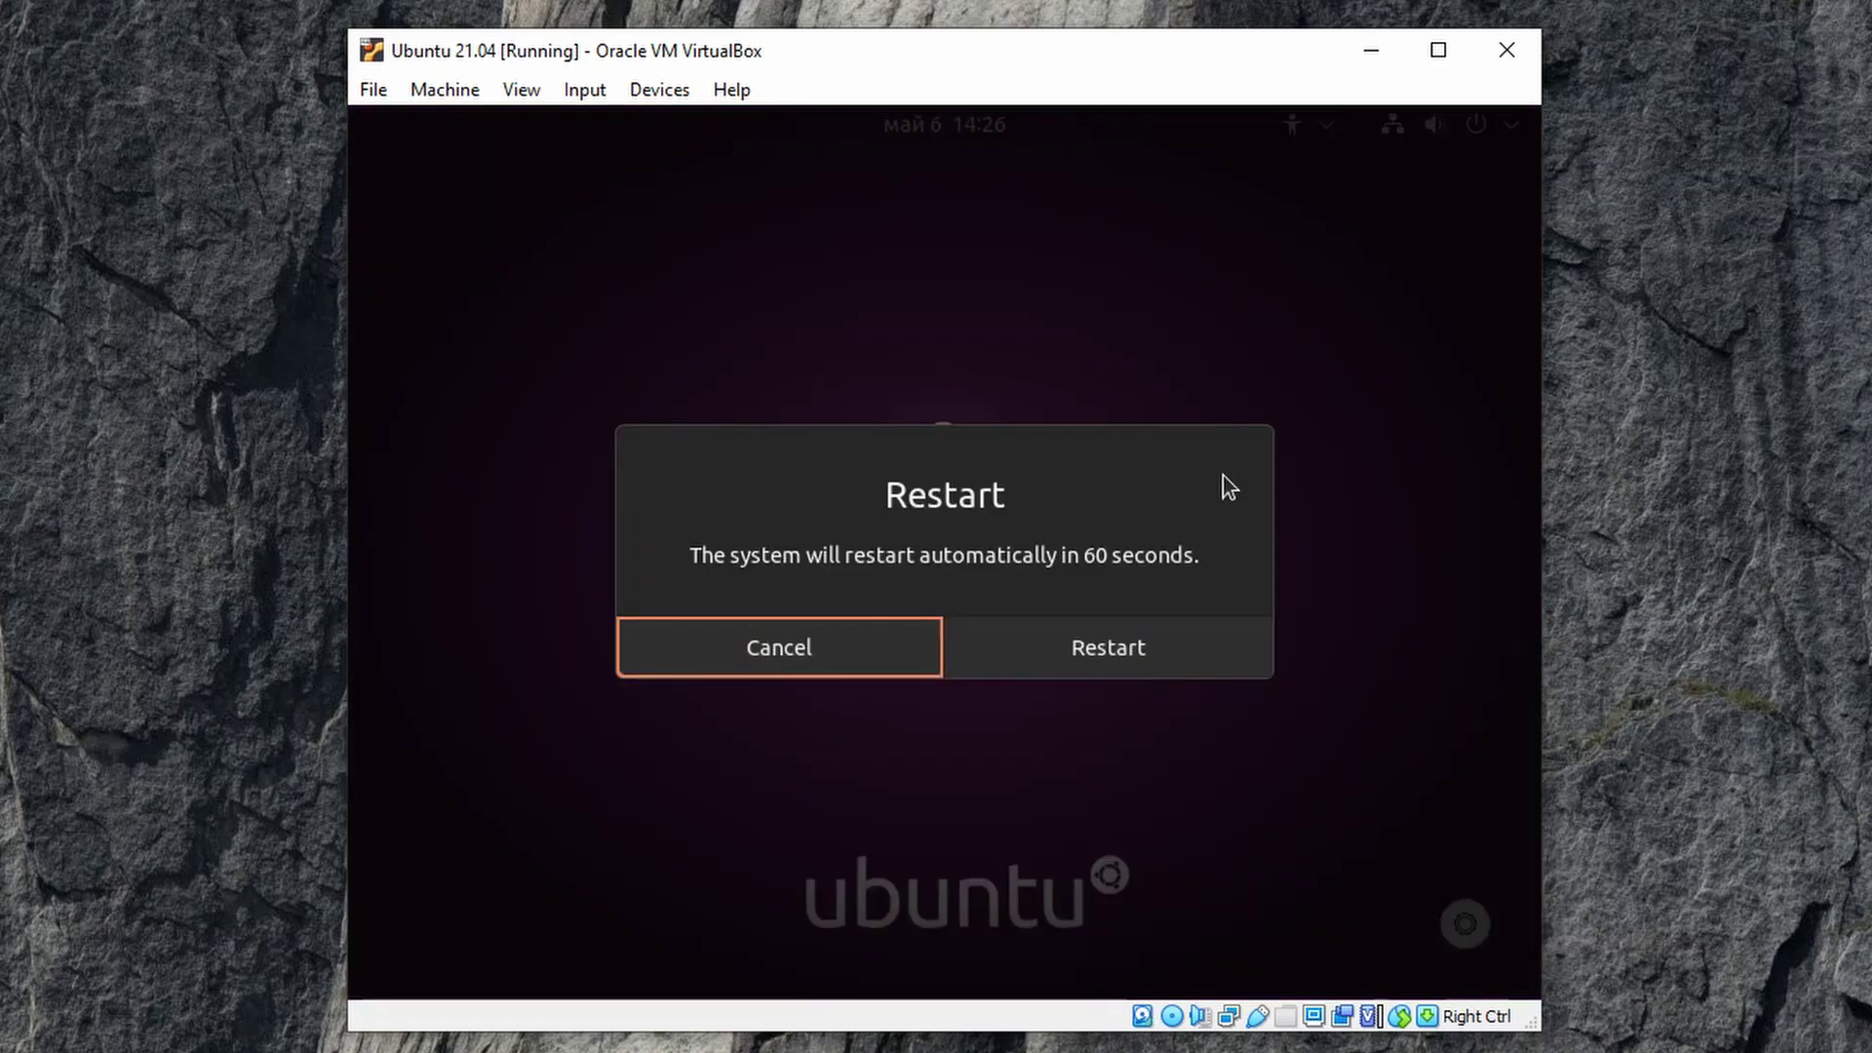
left_click(1051, 653)
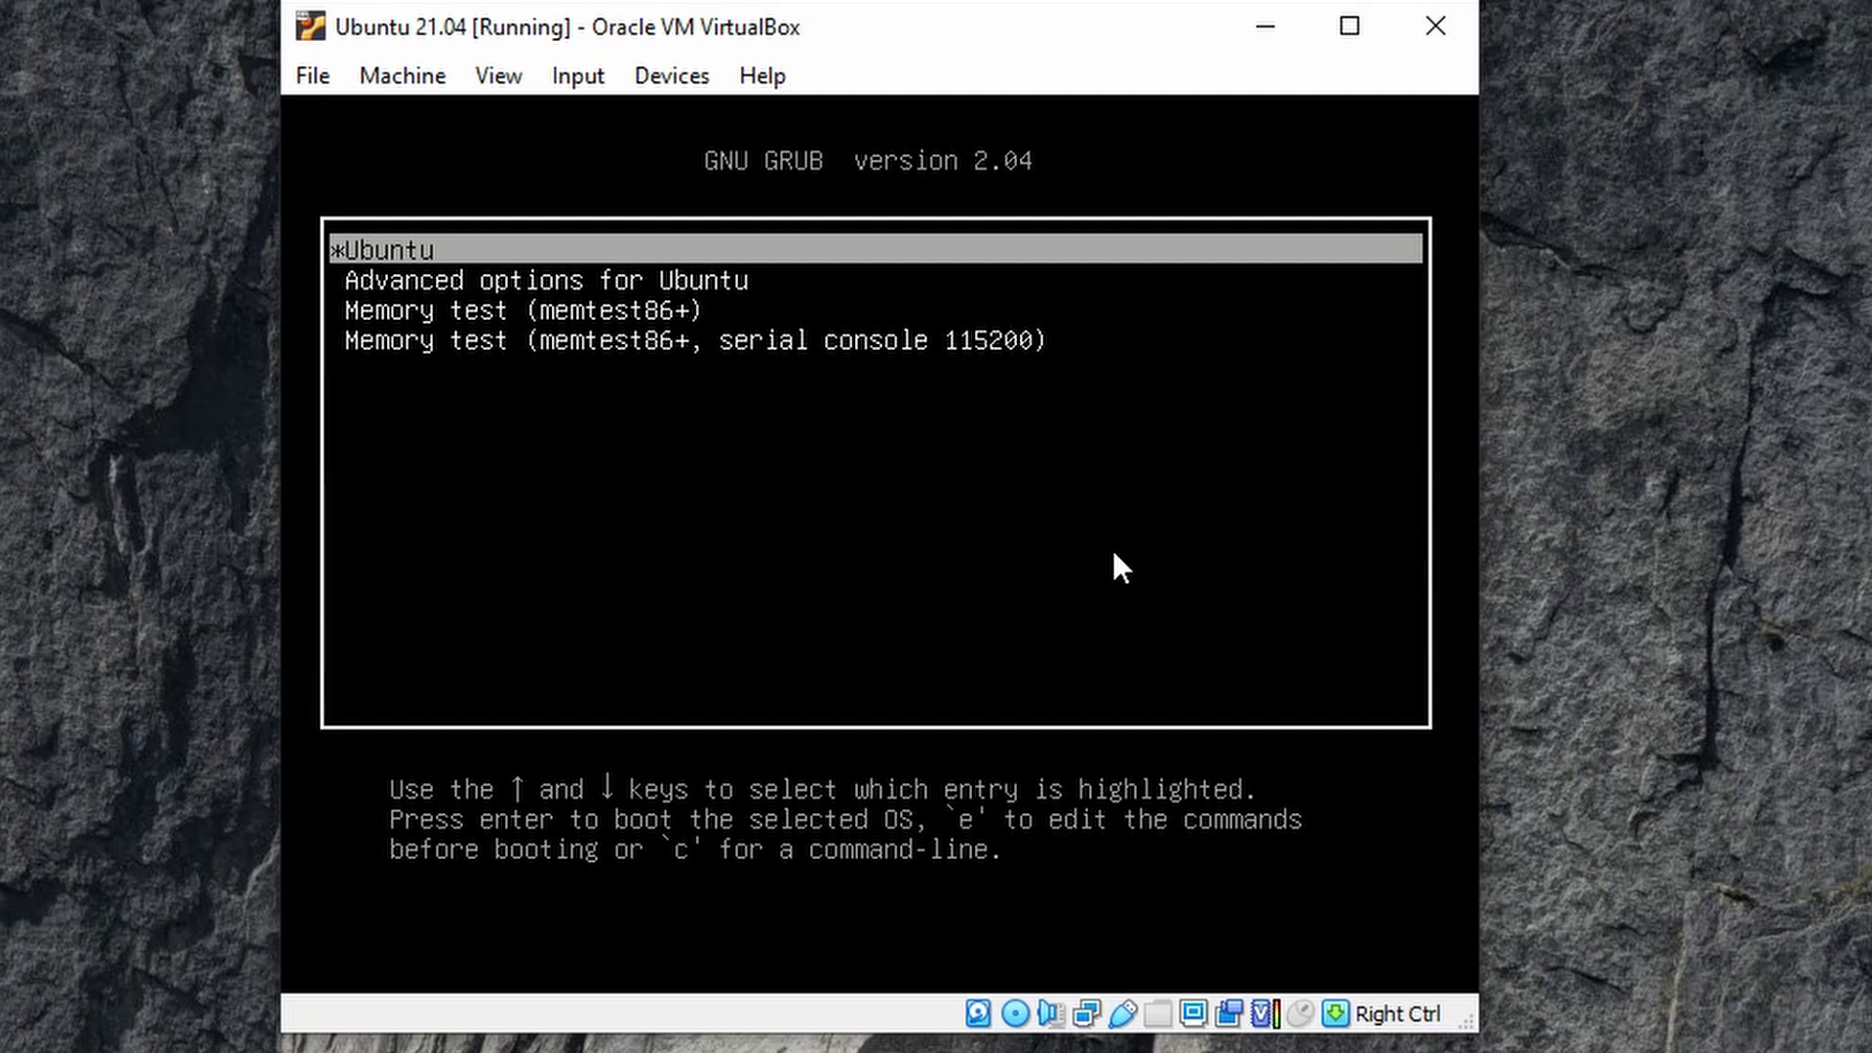
- Boot the recovery mode kernel from GRUB's Advanced options for Ubuntu
key("Down")
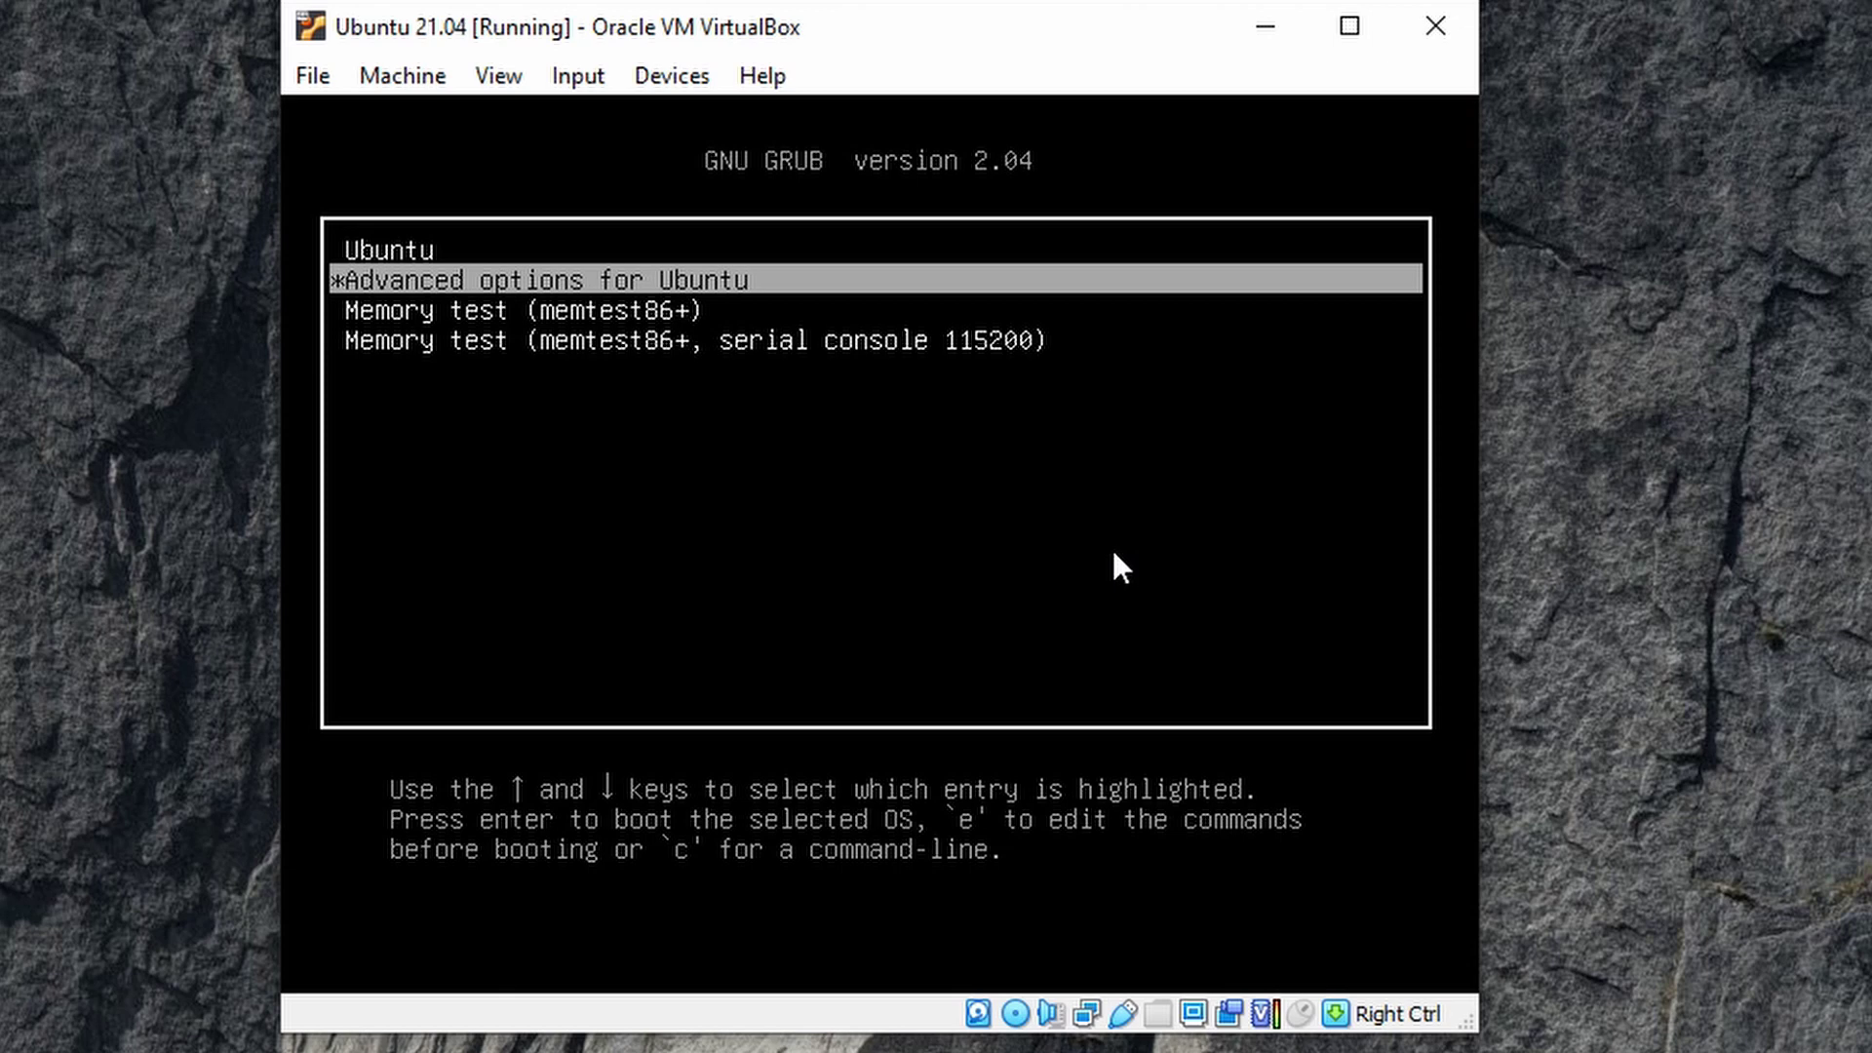
key("Return")
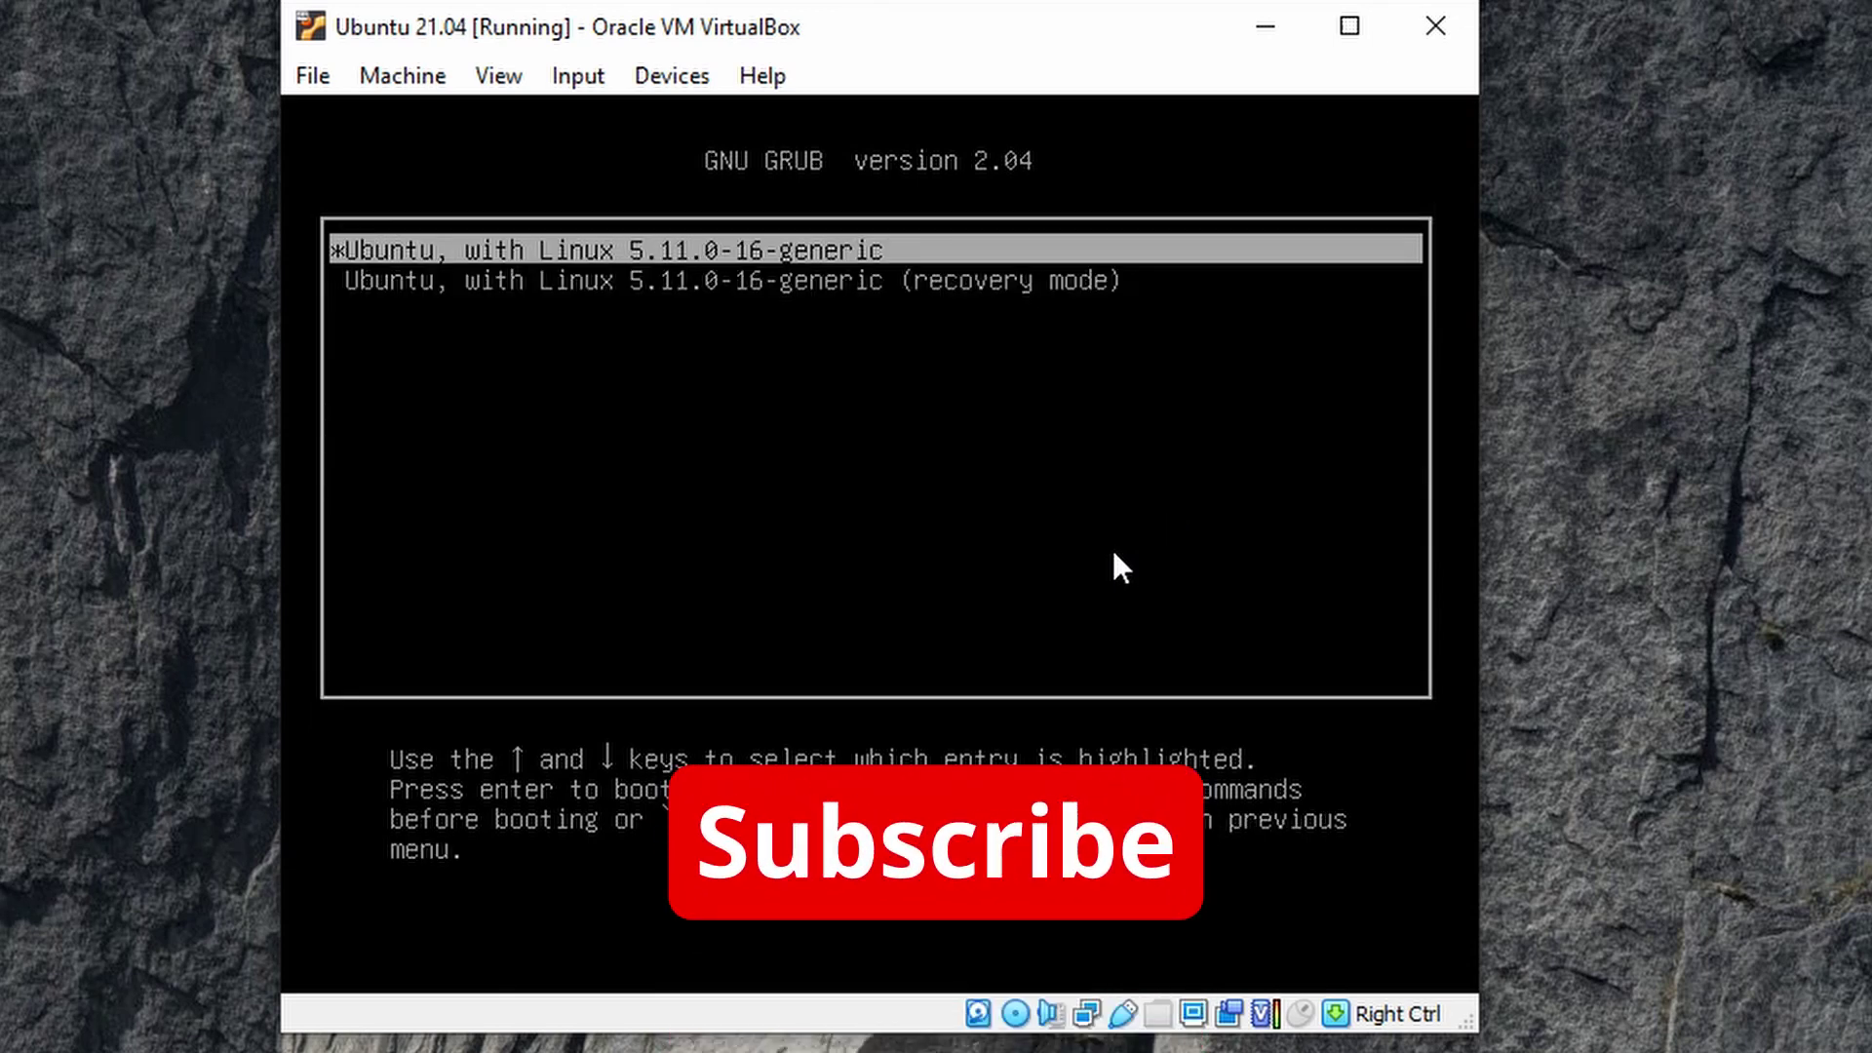
key("Down")
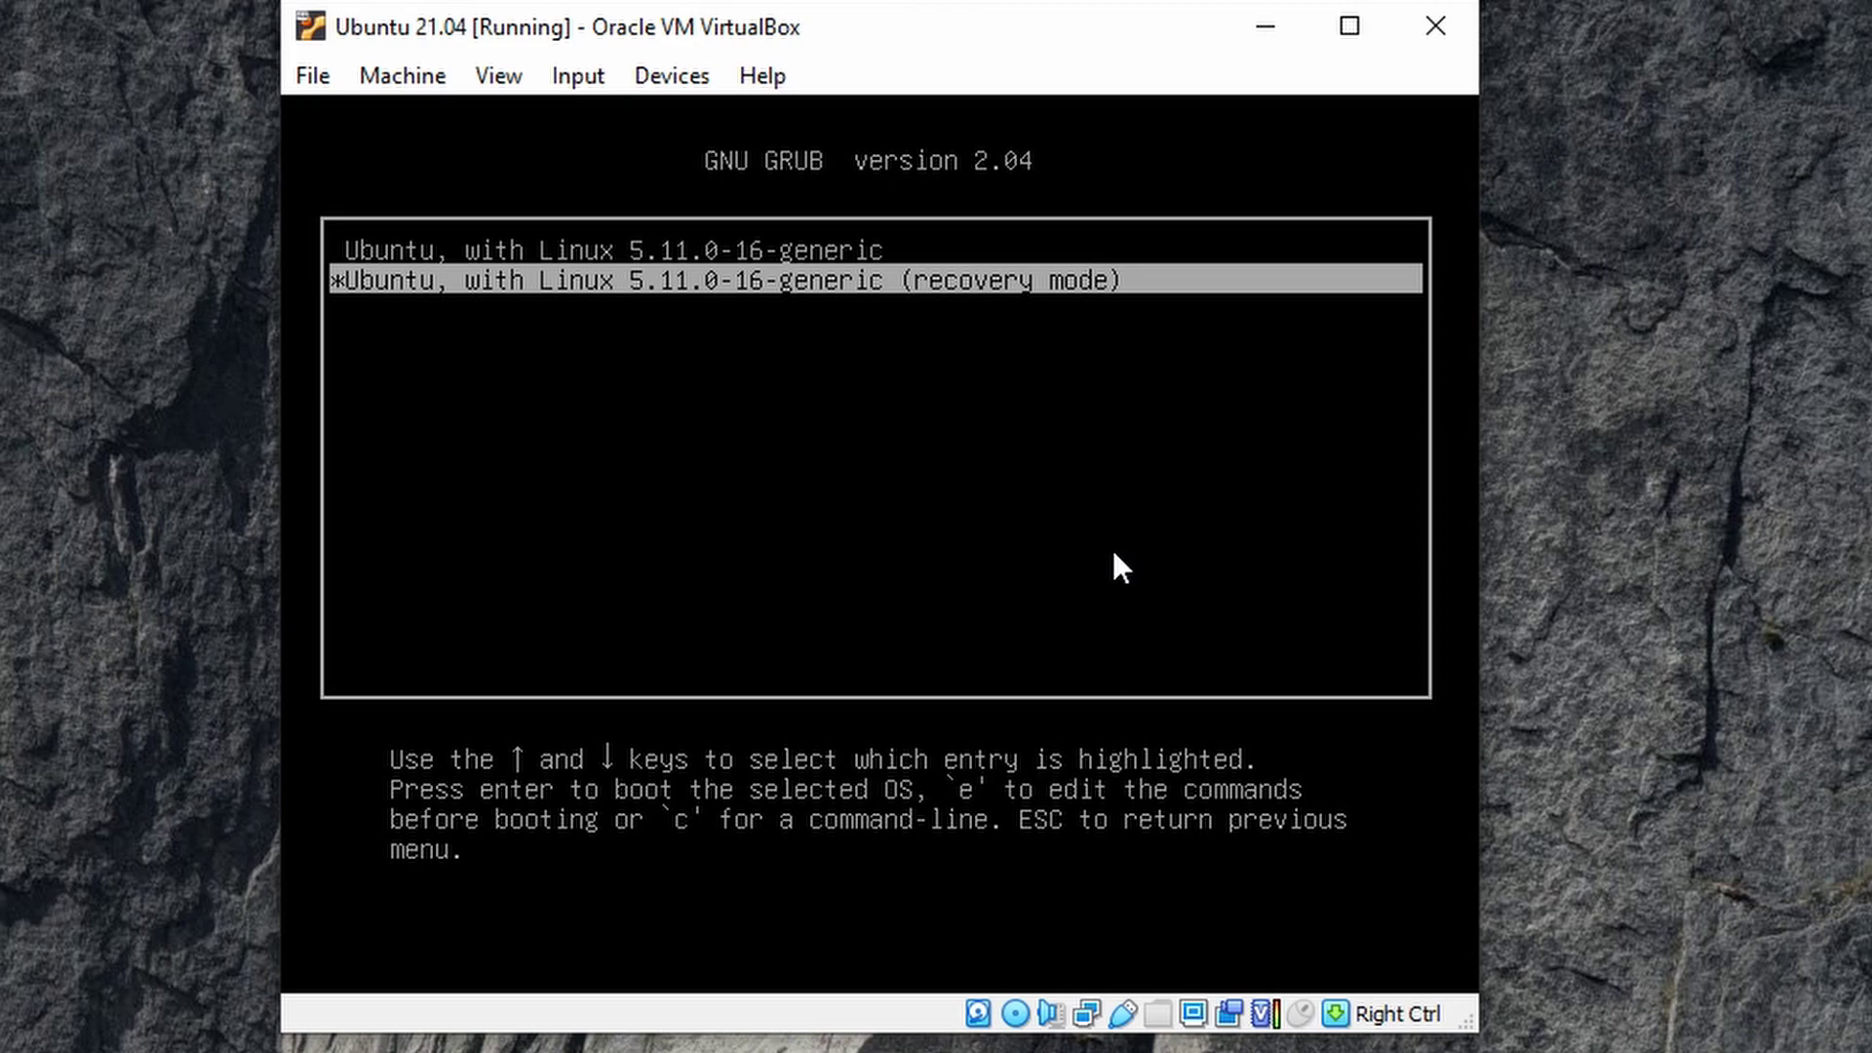
key("Return")
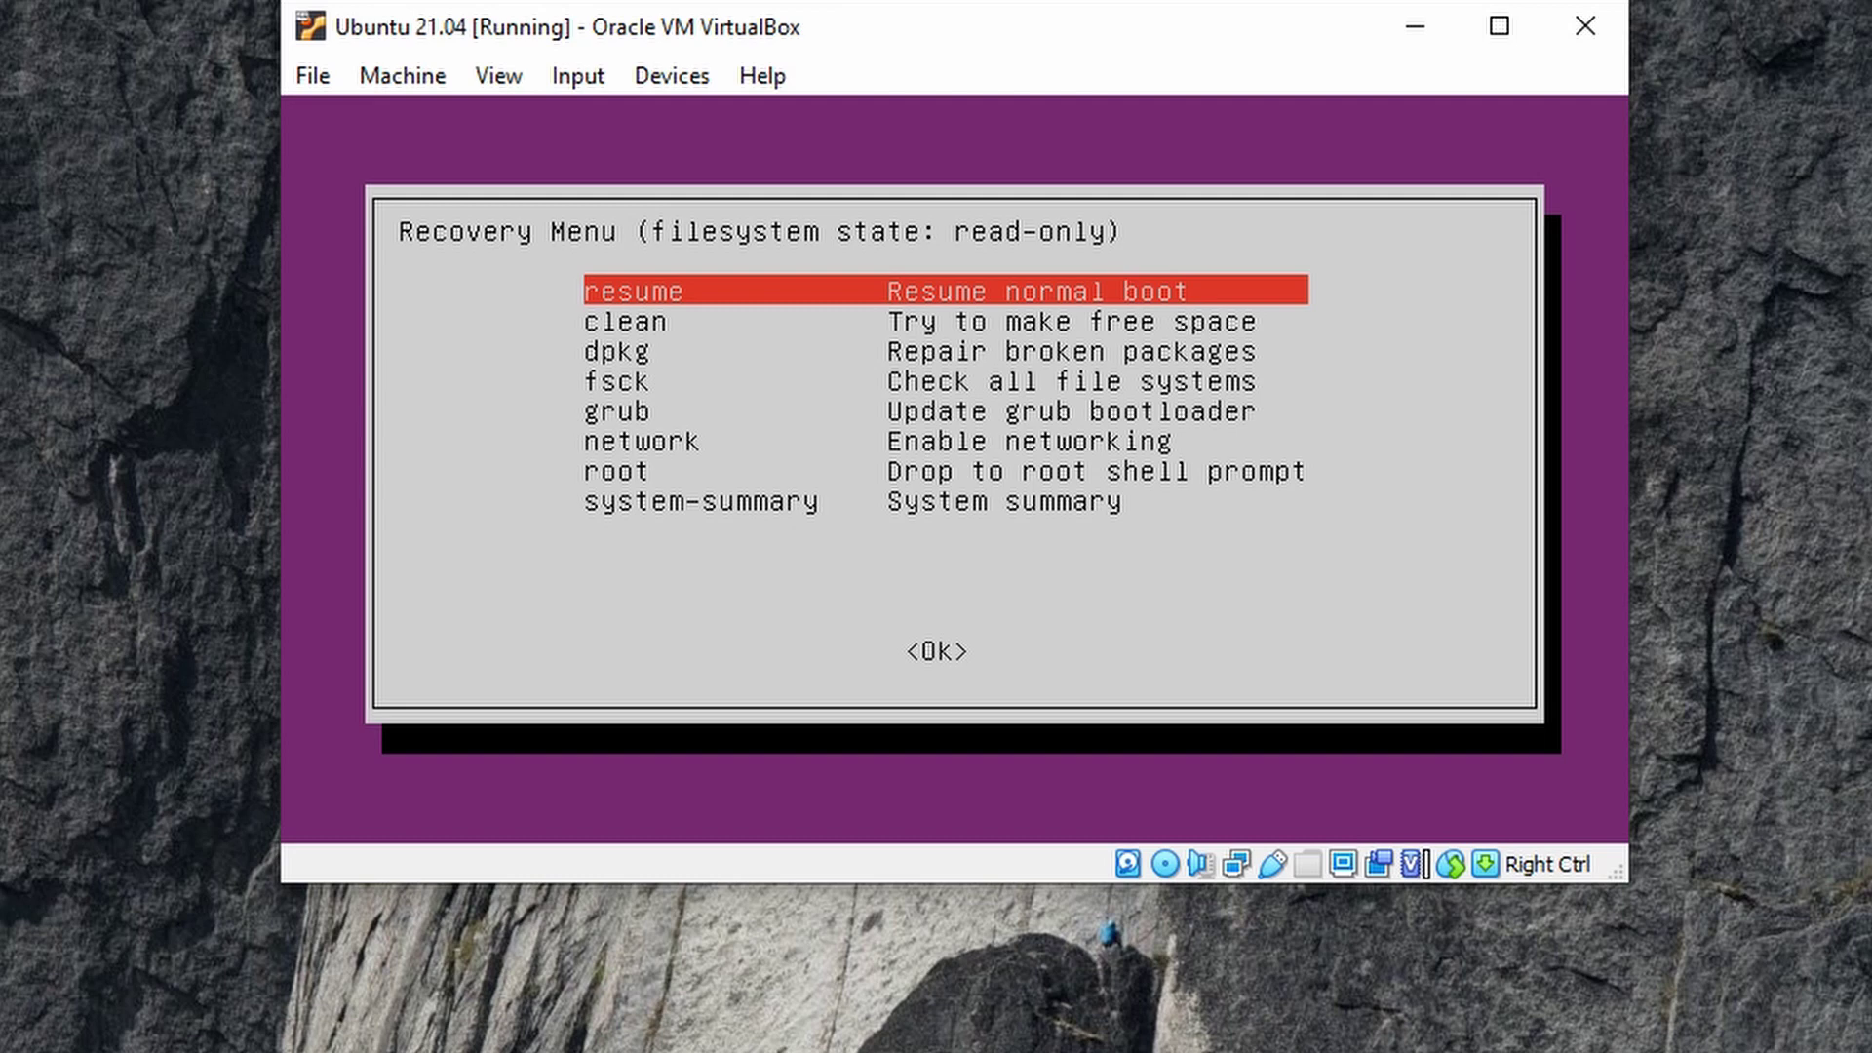
- Choose 'root' in the Recovery Menu and enter maintenance for a root prompt
key("Down")
key("Down")
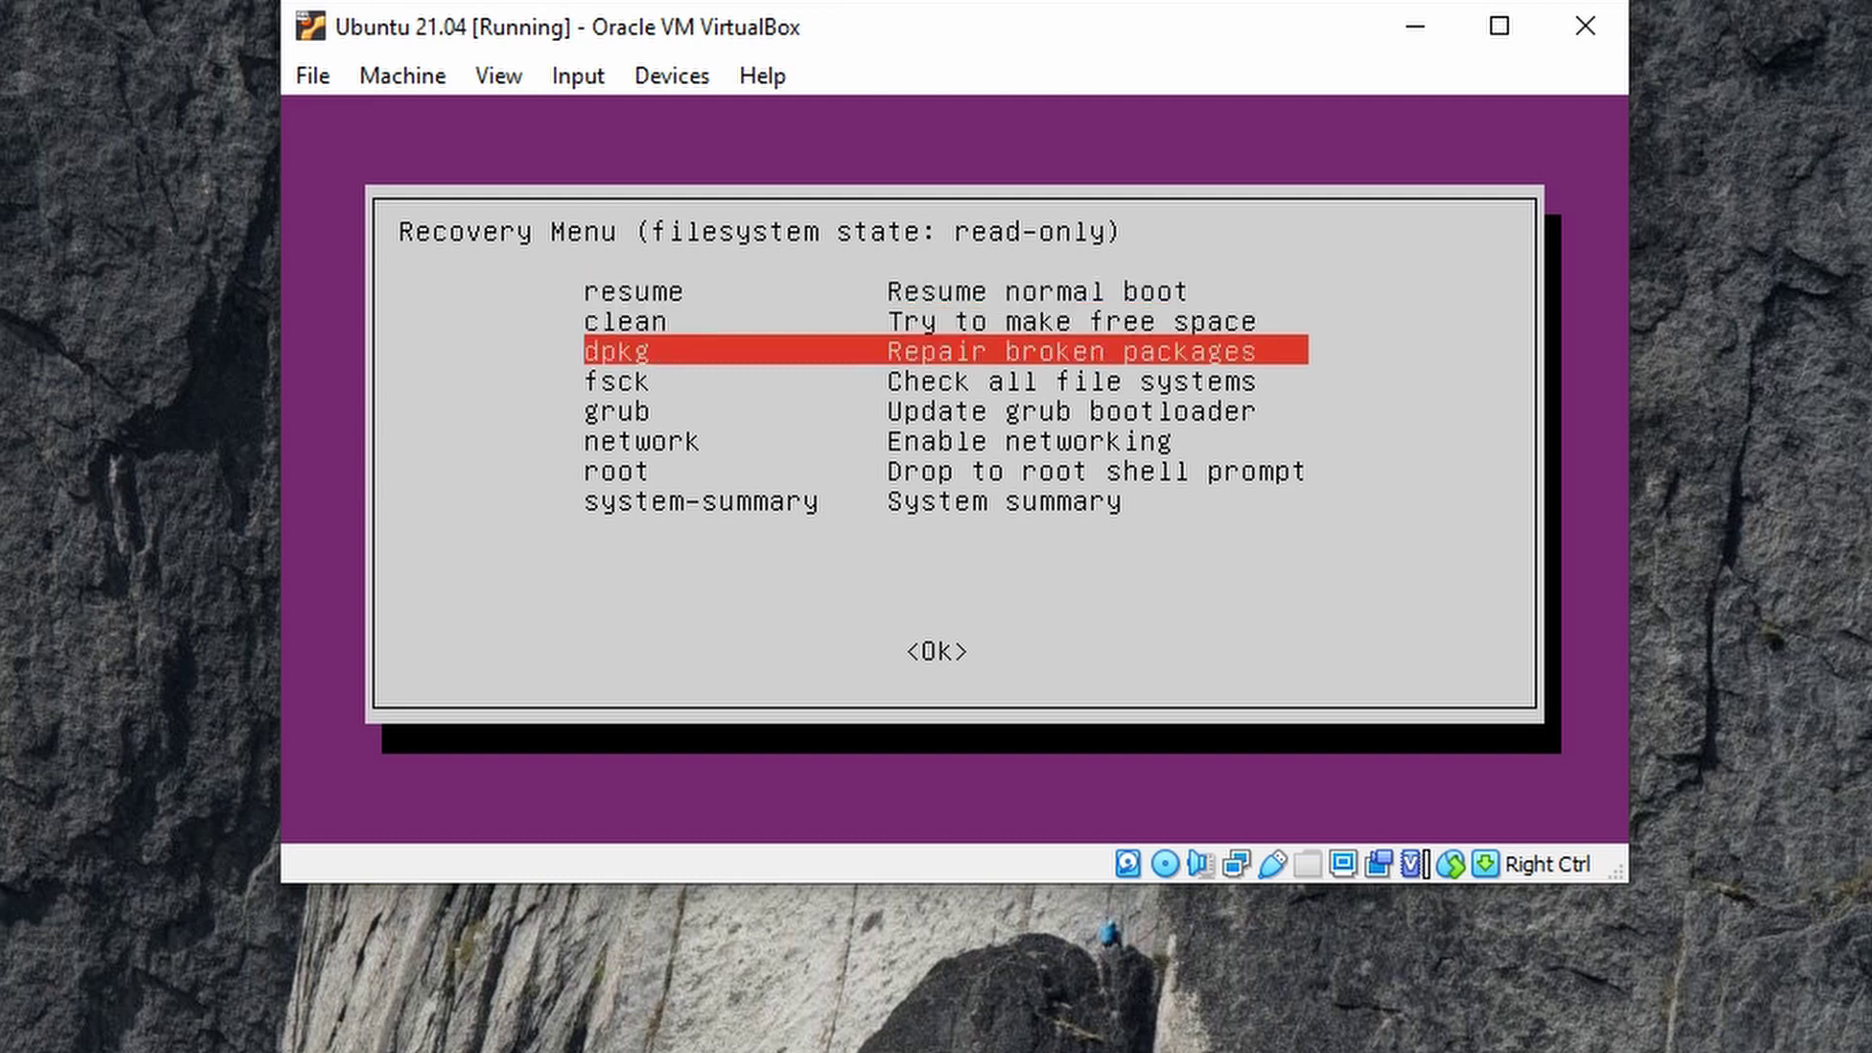
key("Down")
key("Down")
key("Down")
key("Down")
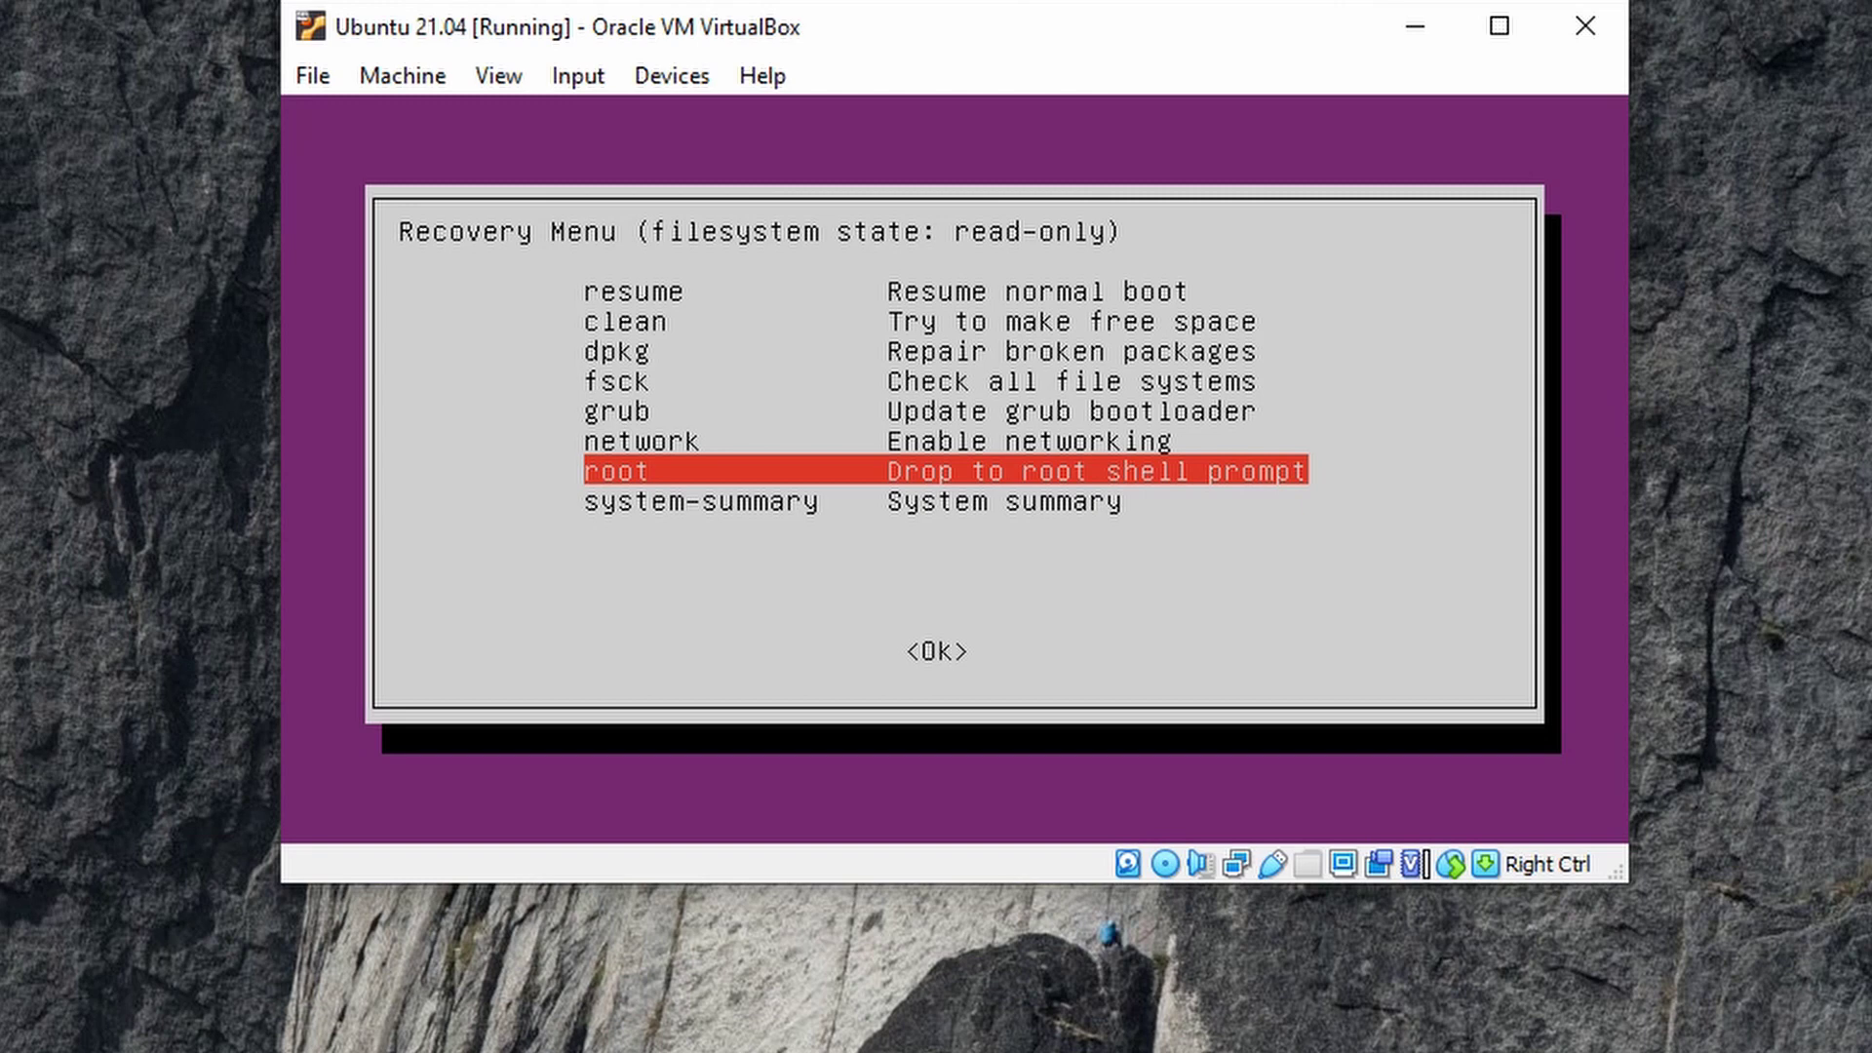
key("Return")
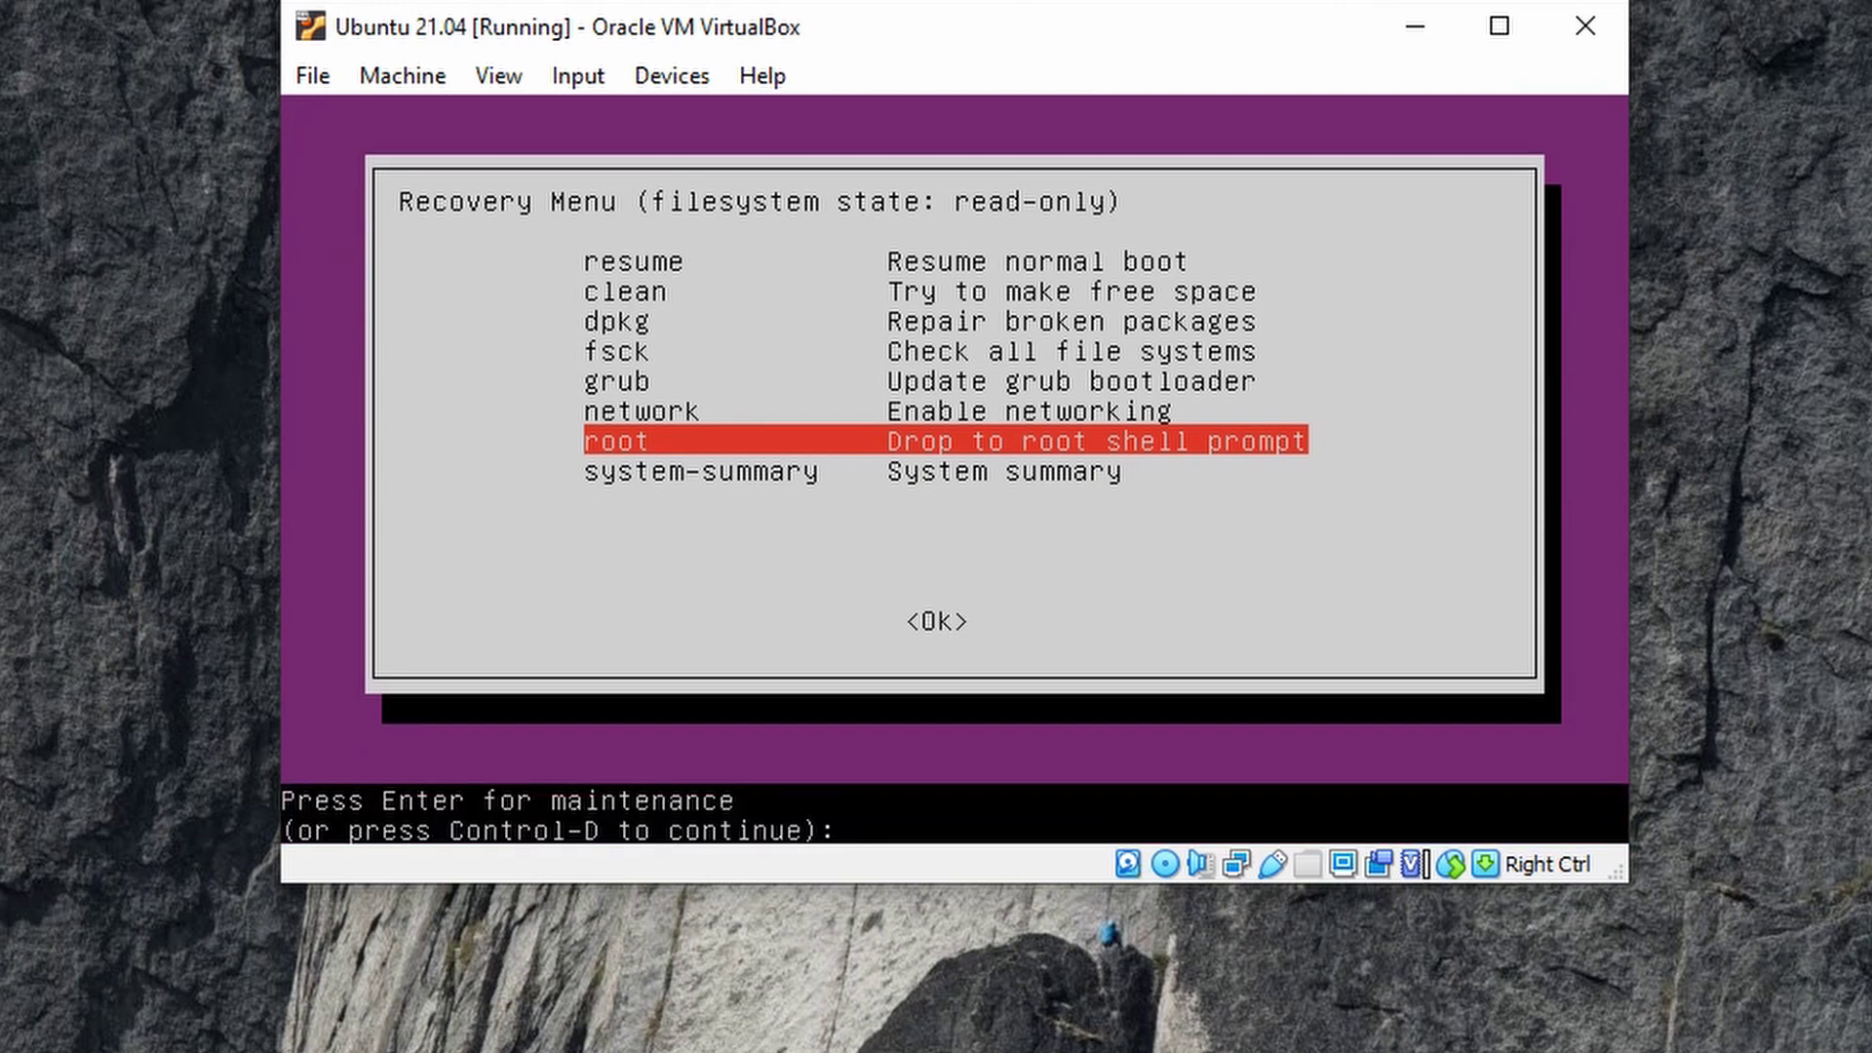
key("Return")
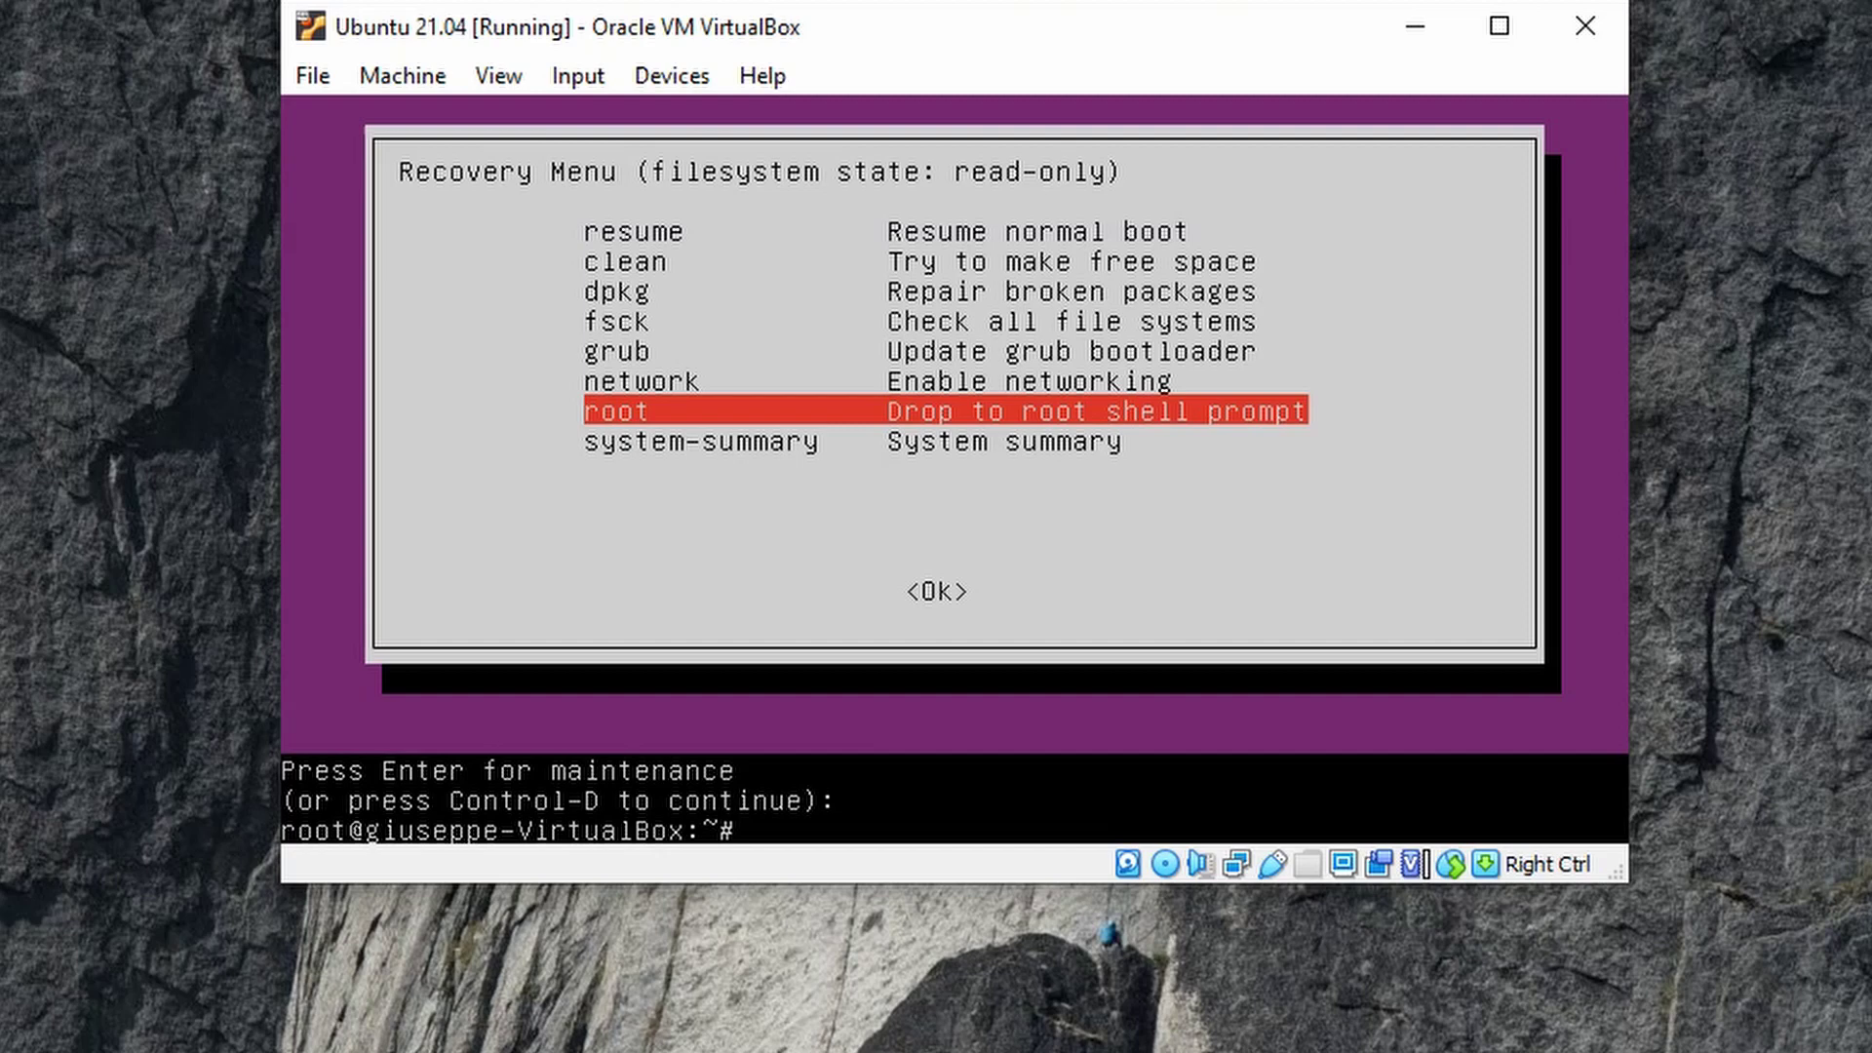
type("mount -")
type("o ")
type("remou")
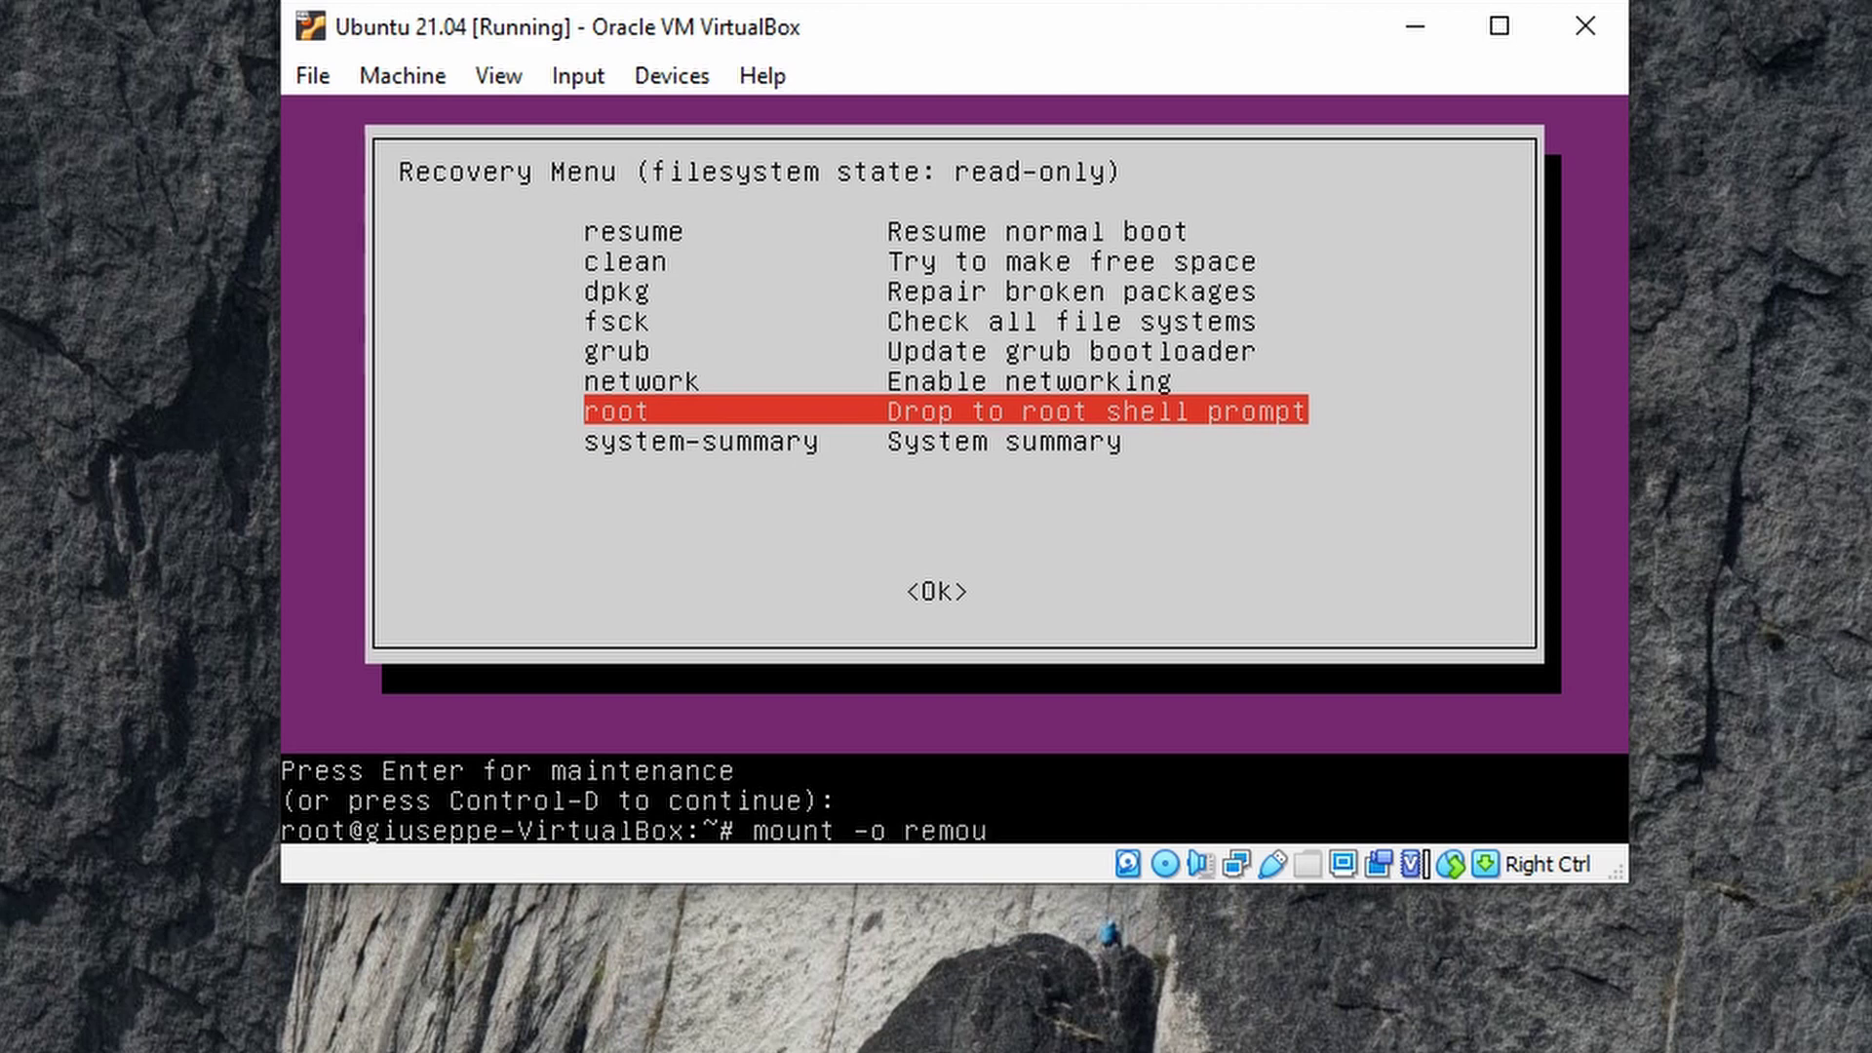
type("t")
- Run mount -o remount,rw, then retry it with / appended after the error
key("BackSpace")
key("BackSpace")
type("u")
type("nt,")
type(" r")
type("w")
key("Return")
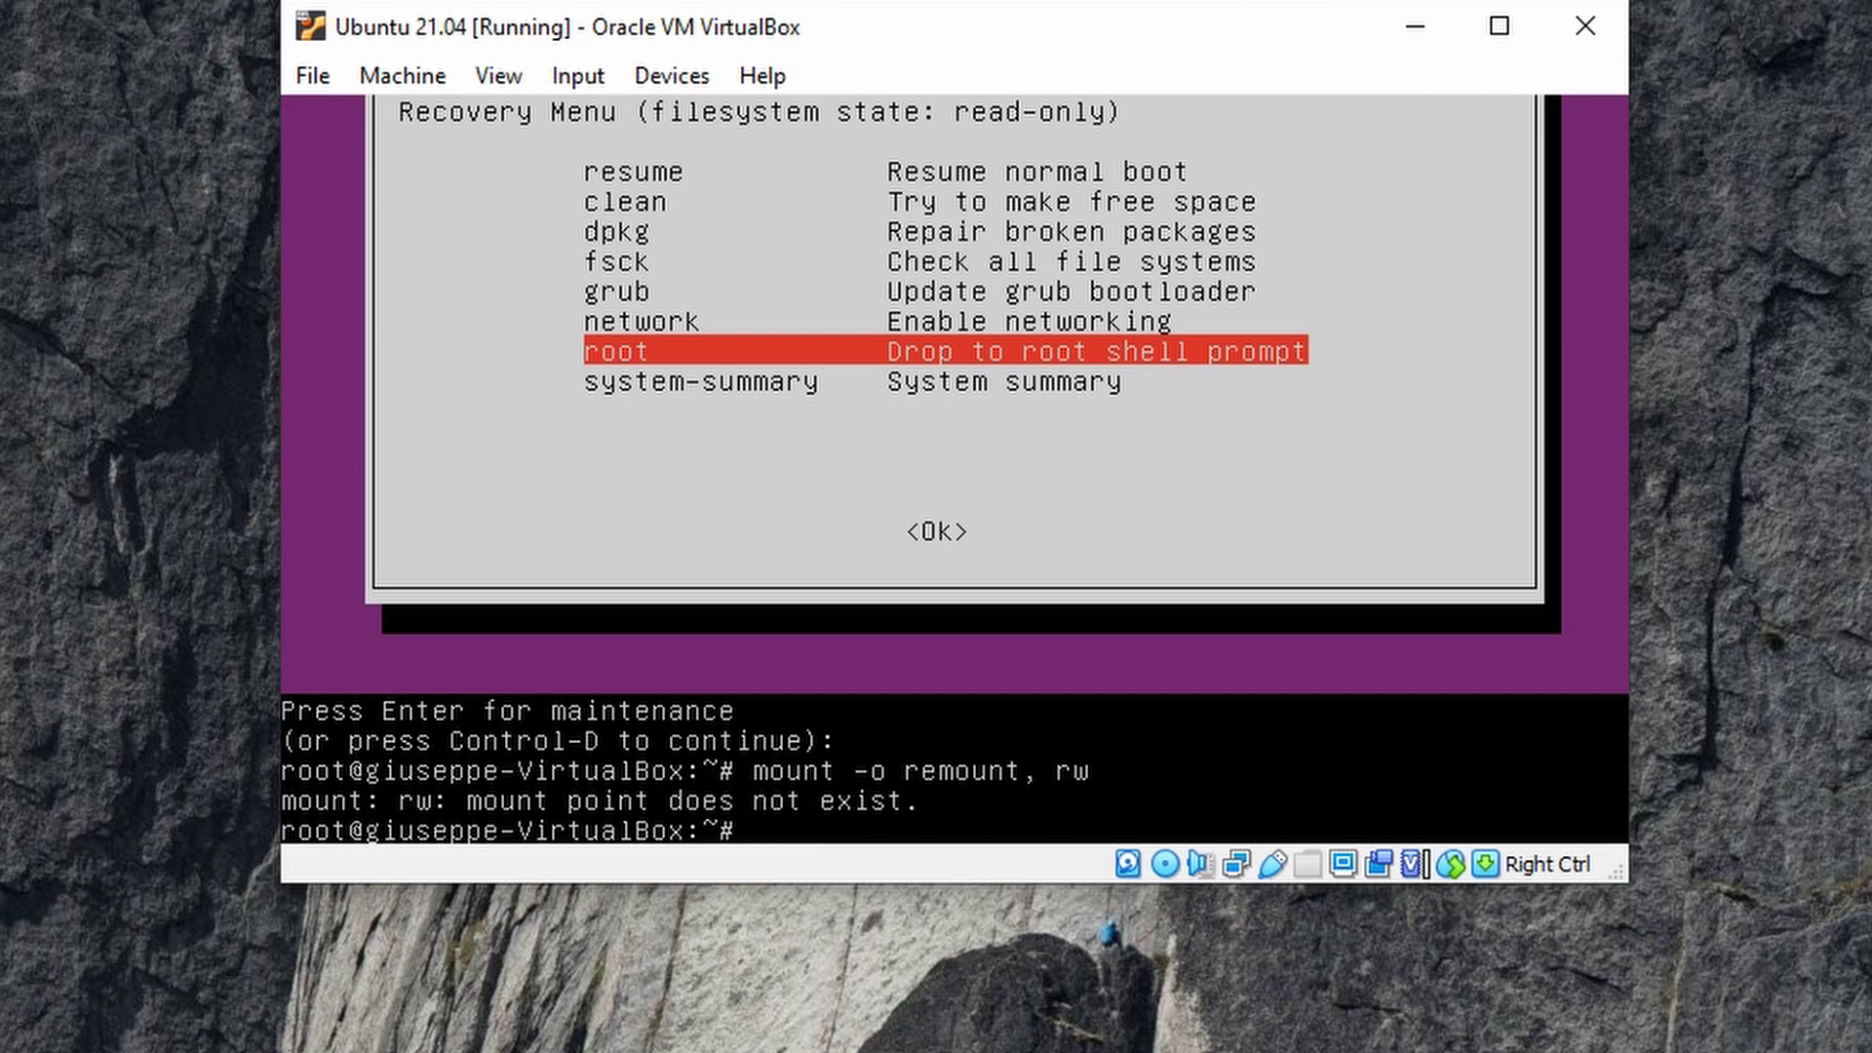
key("Up")
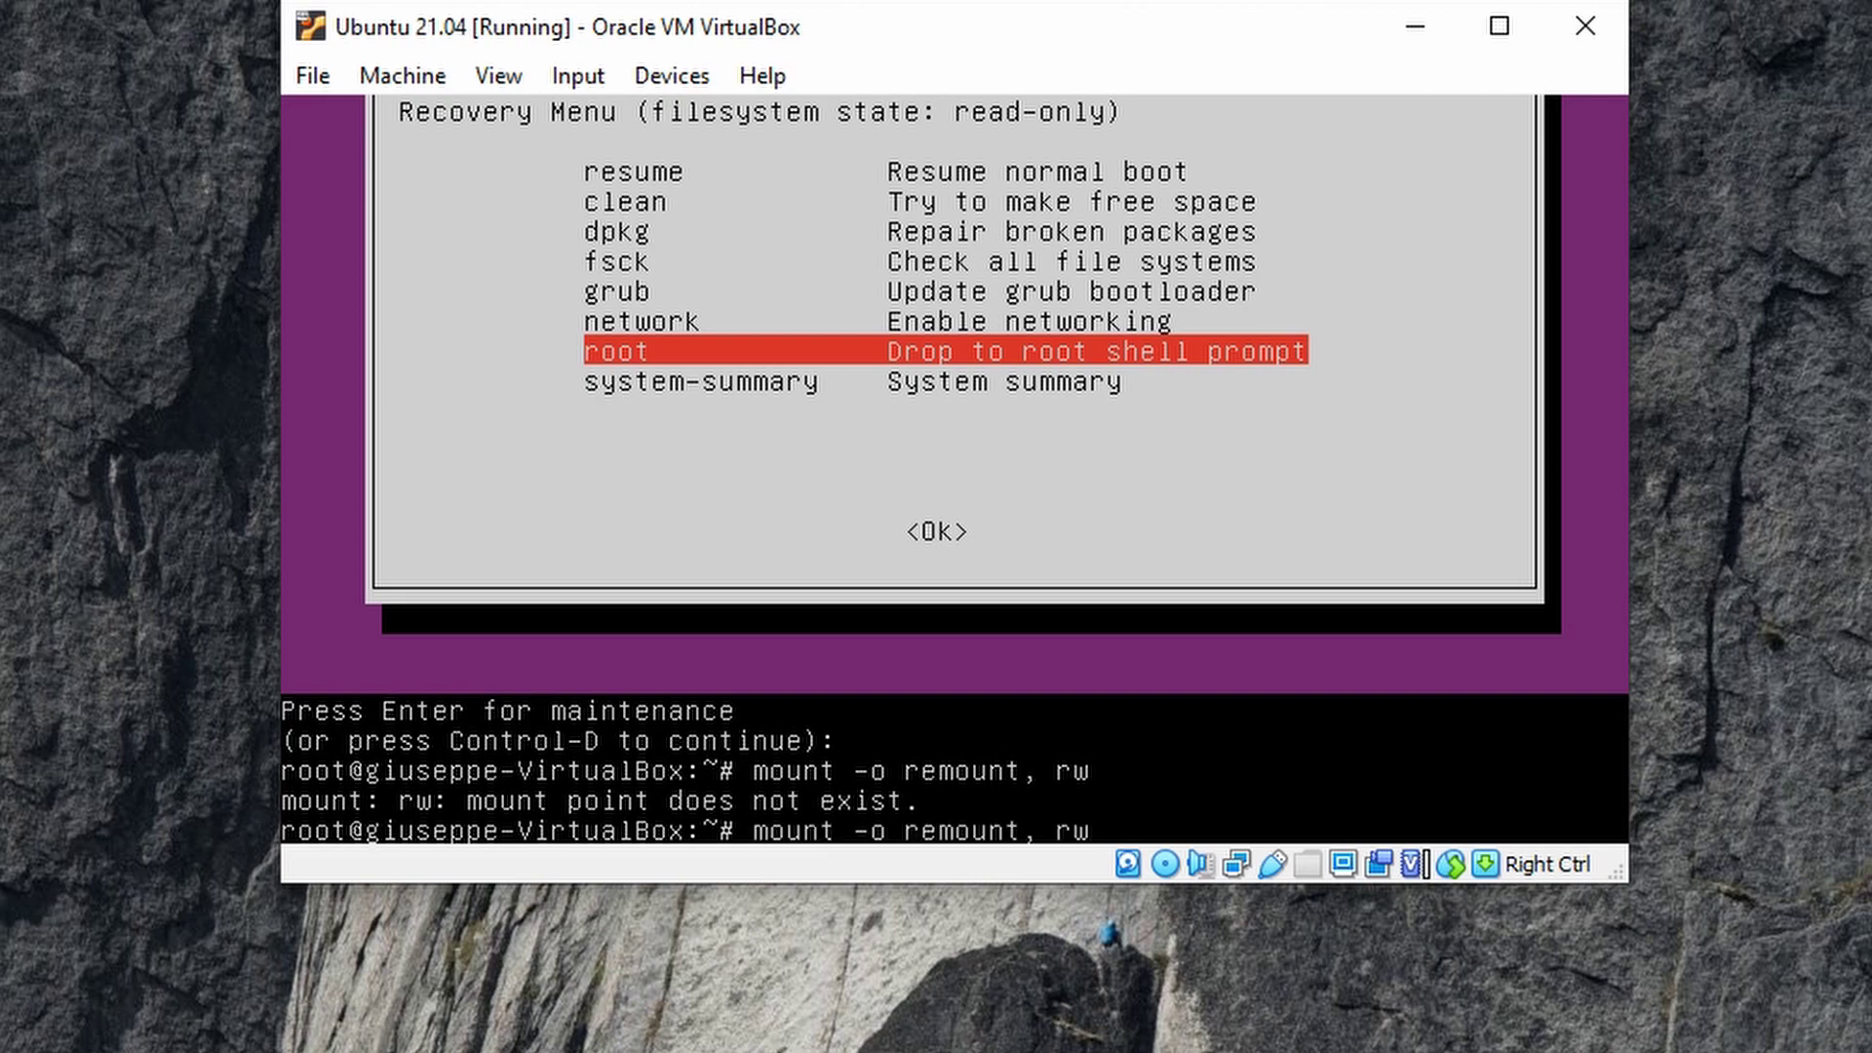
type(" /")
key("Return")
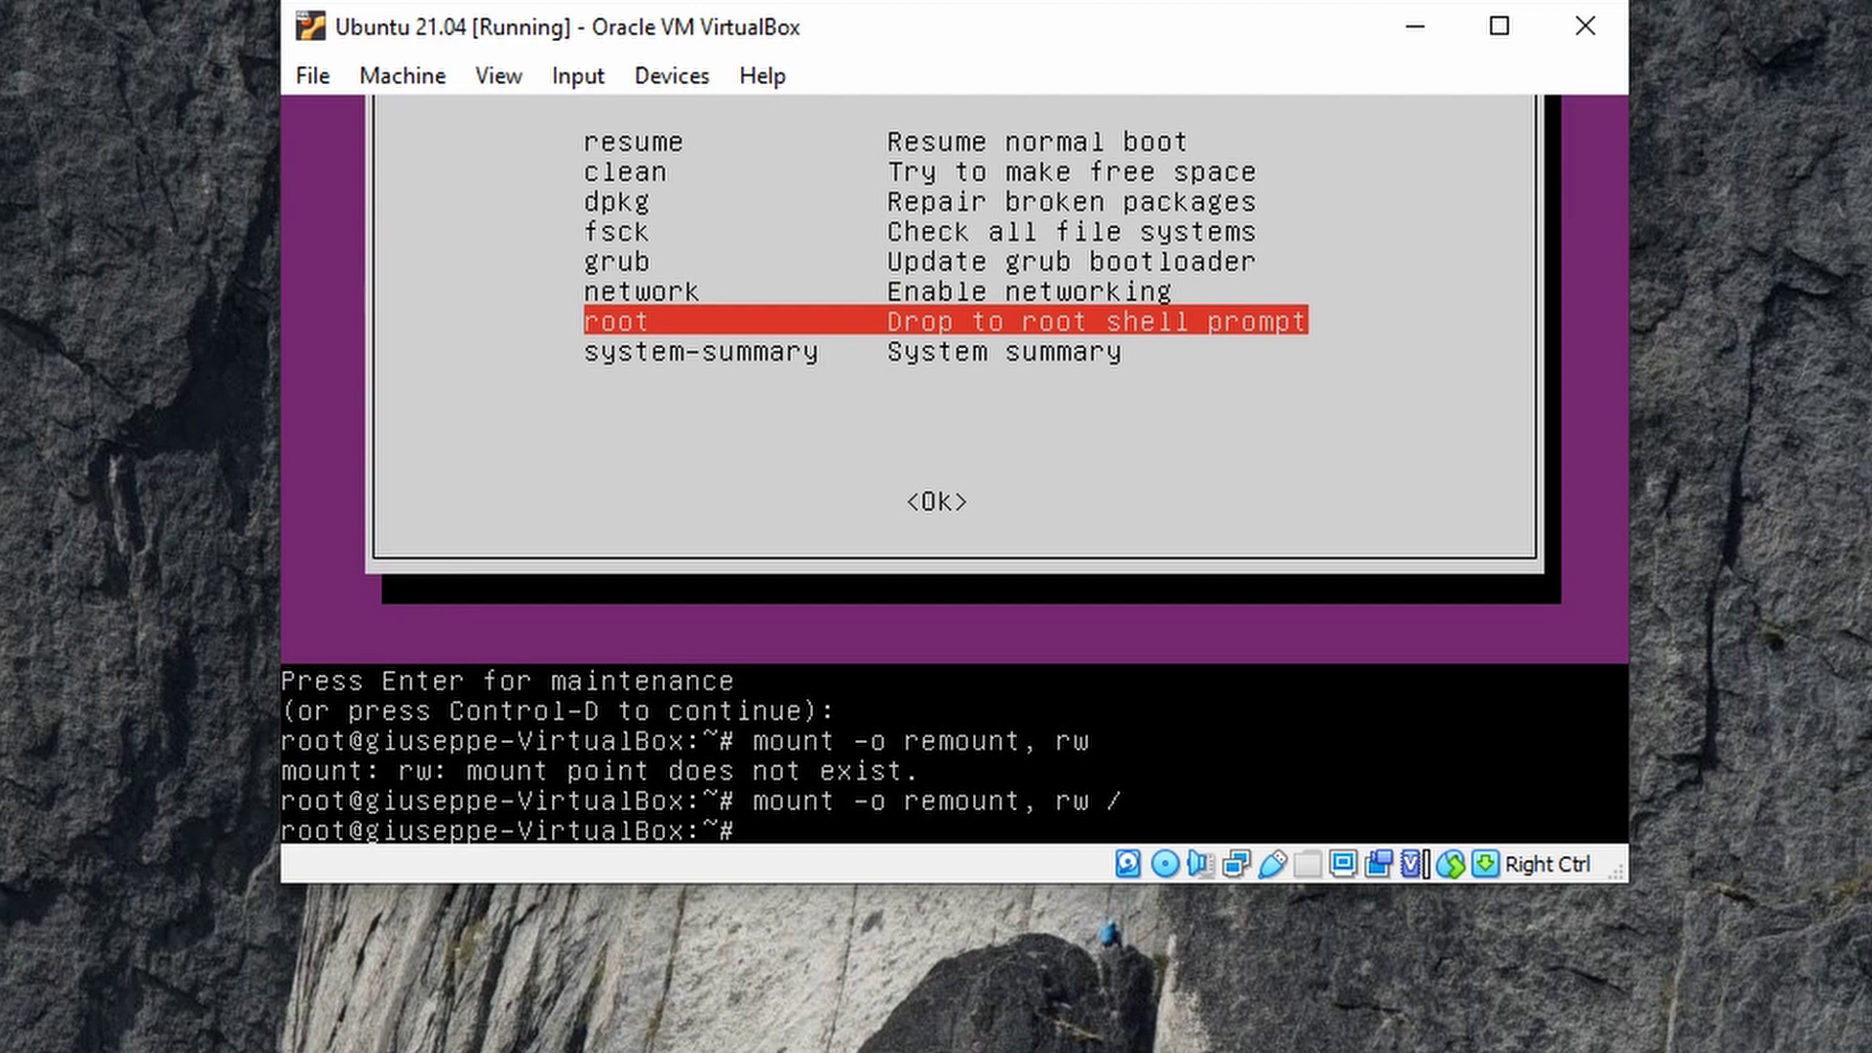
type("pass")
type("wd")
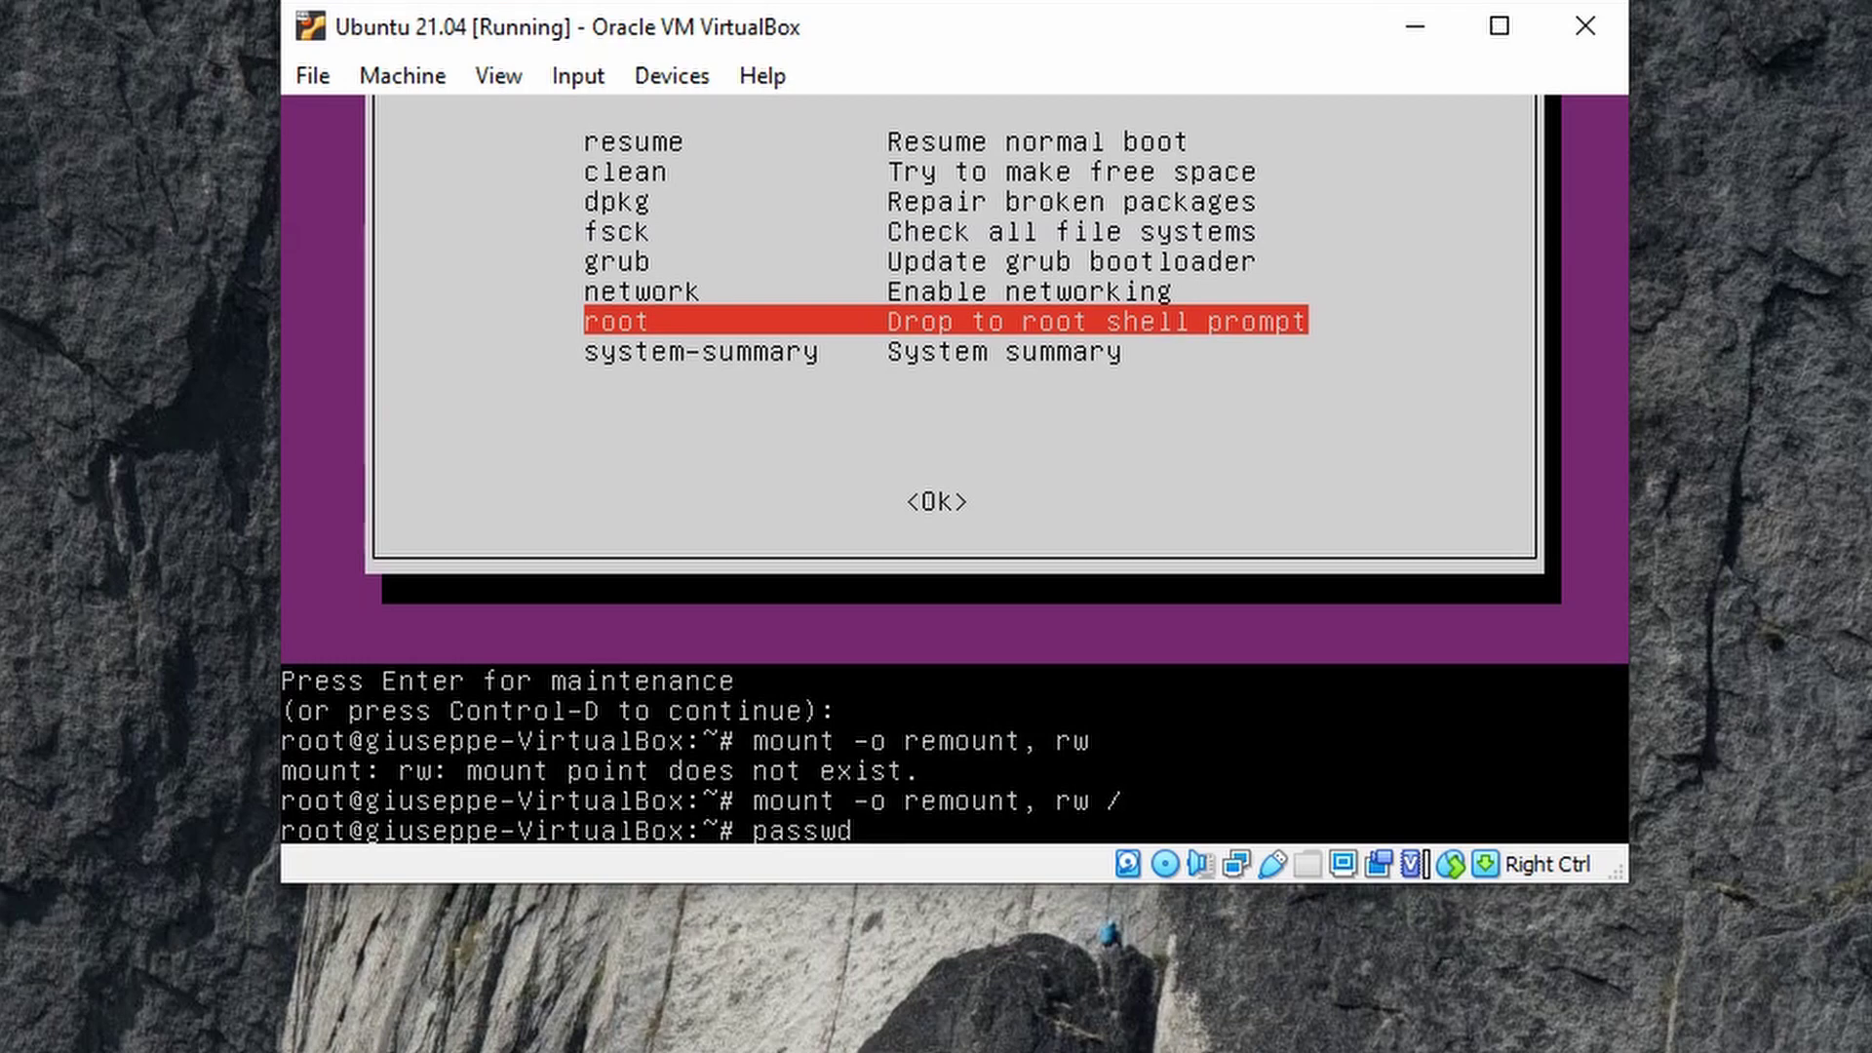
type(" giuseppe")
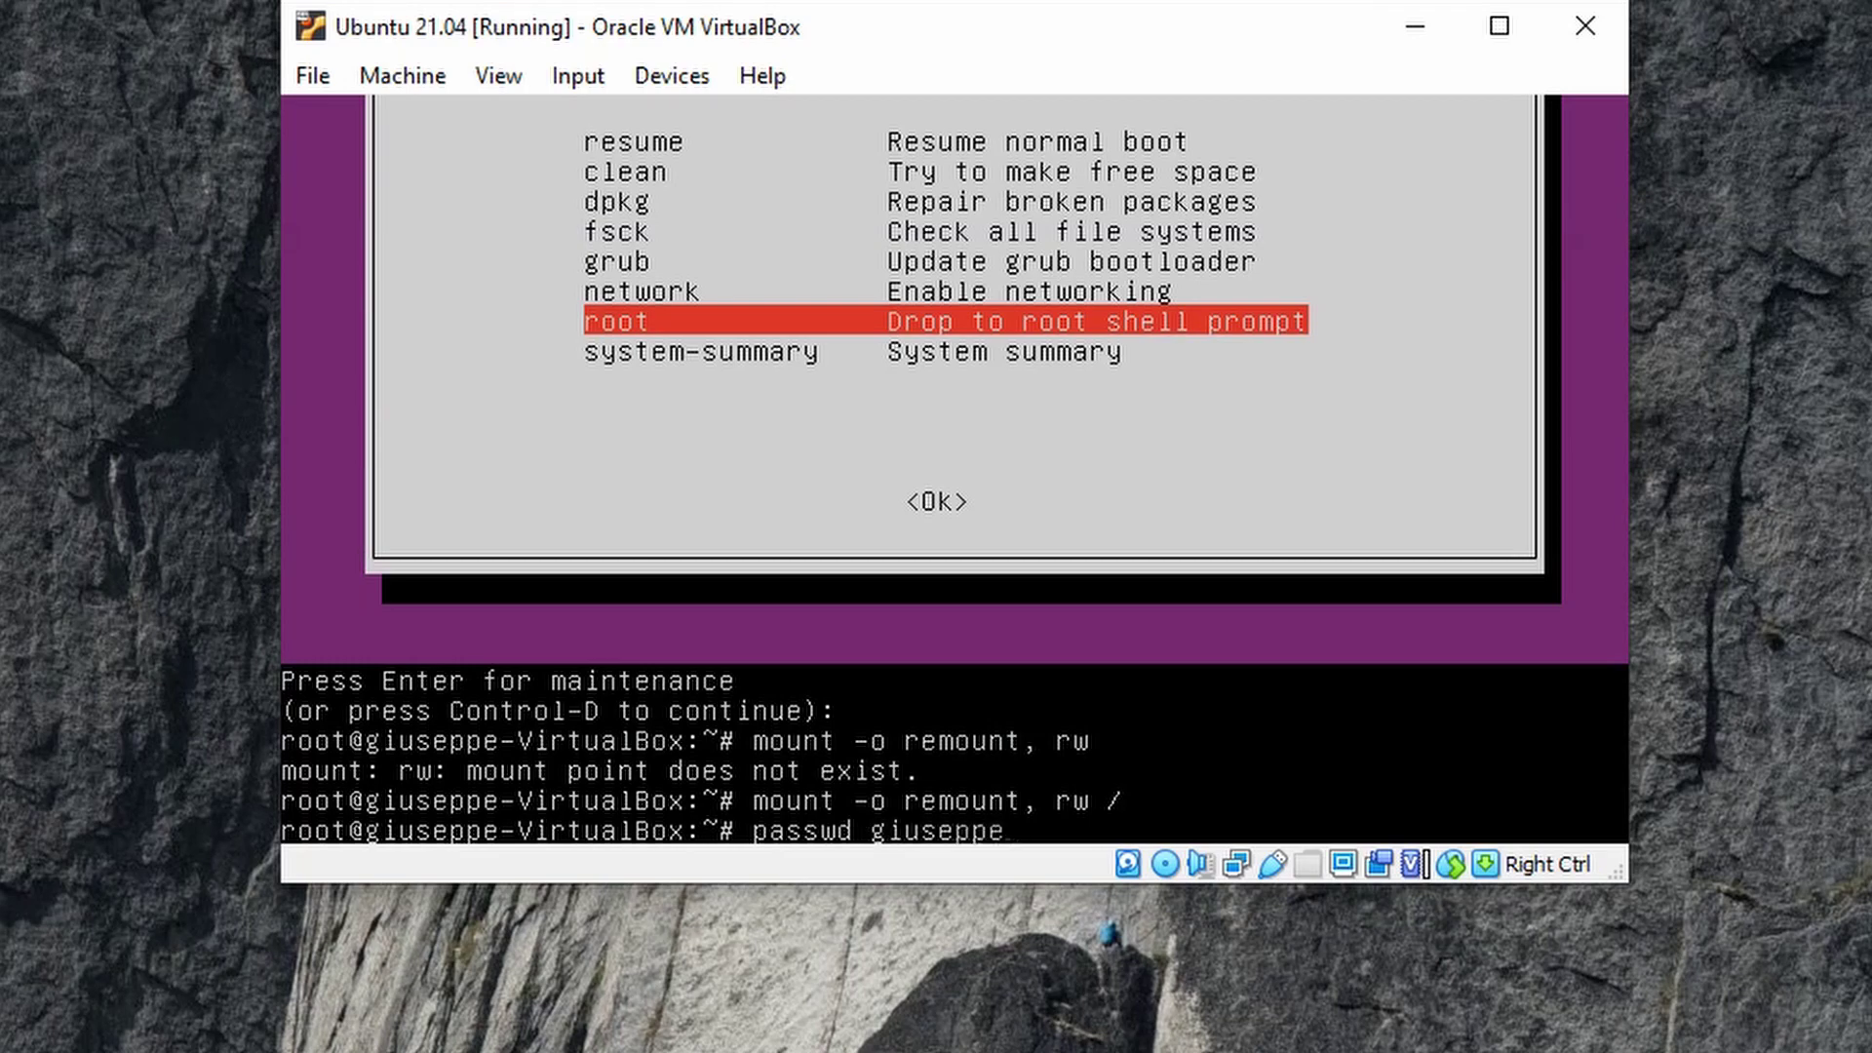
- Run passwd for the user, then enter and confirm the new password
key("Return")
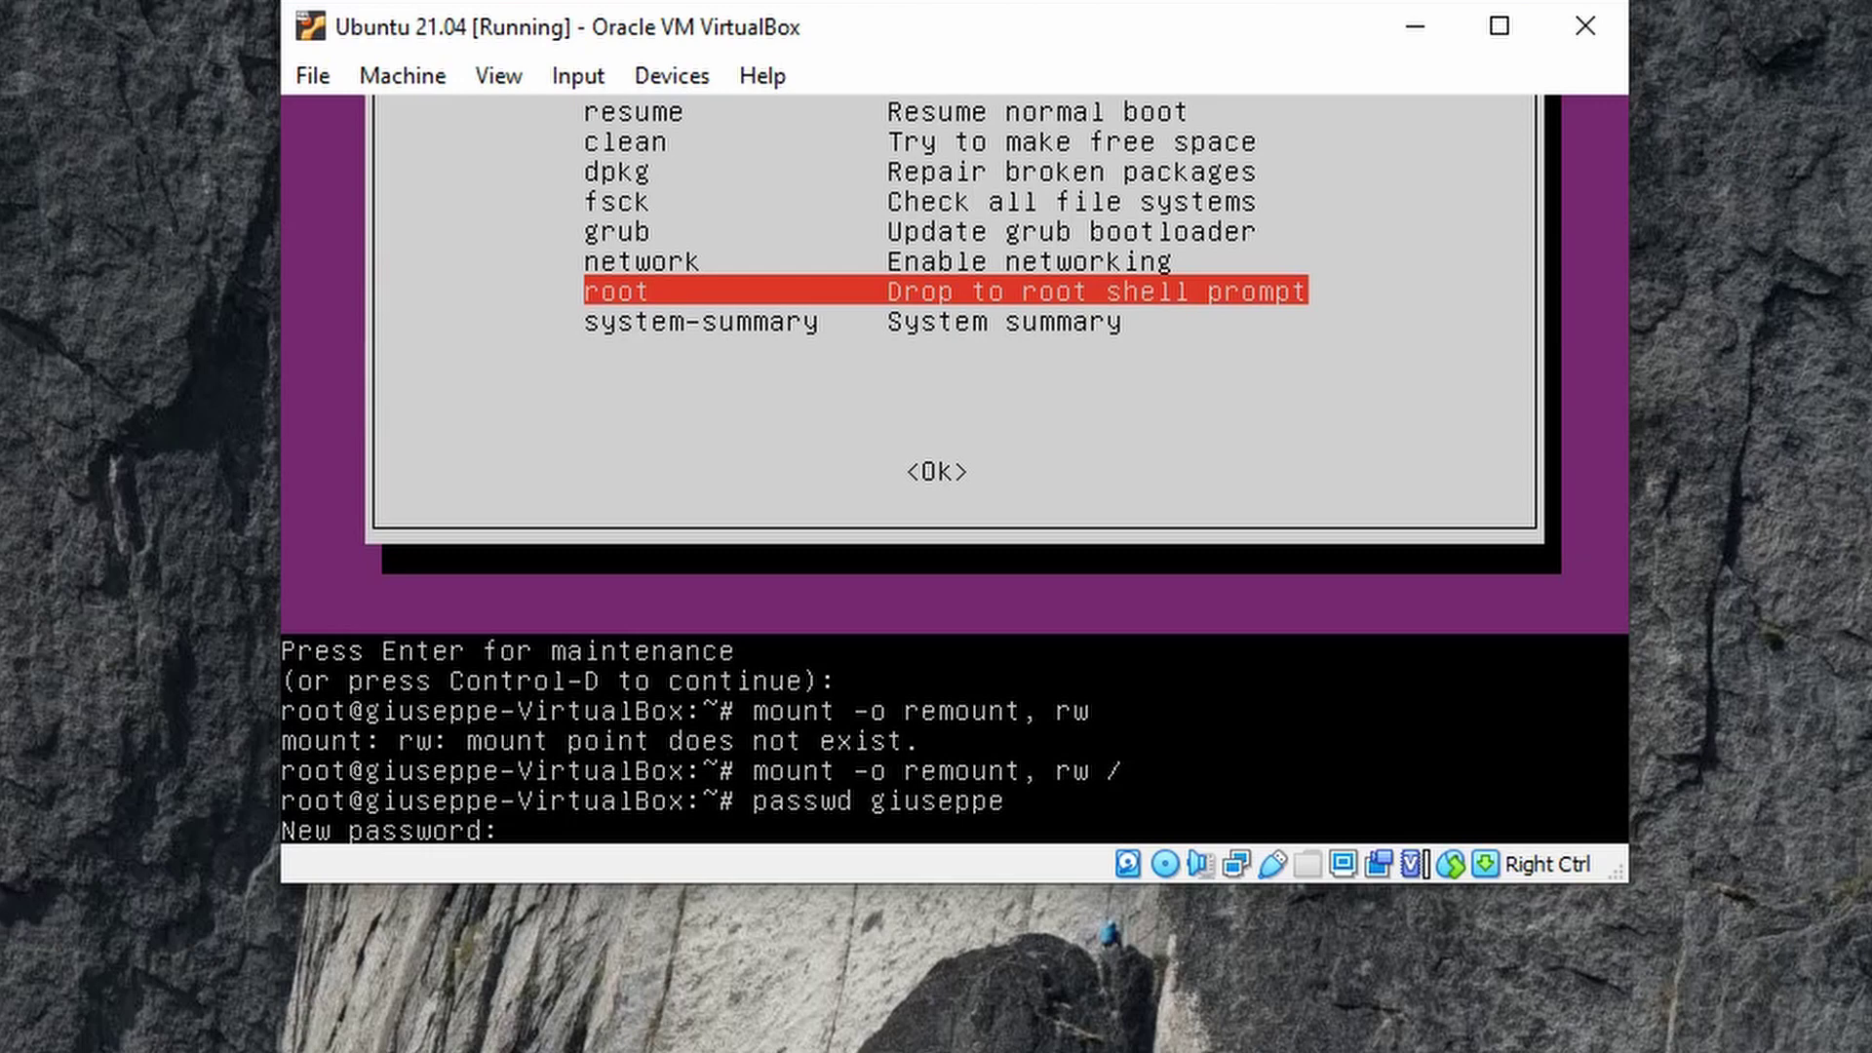
key("Return")
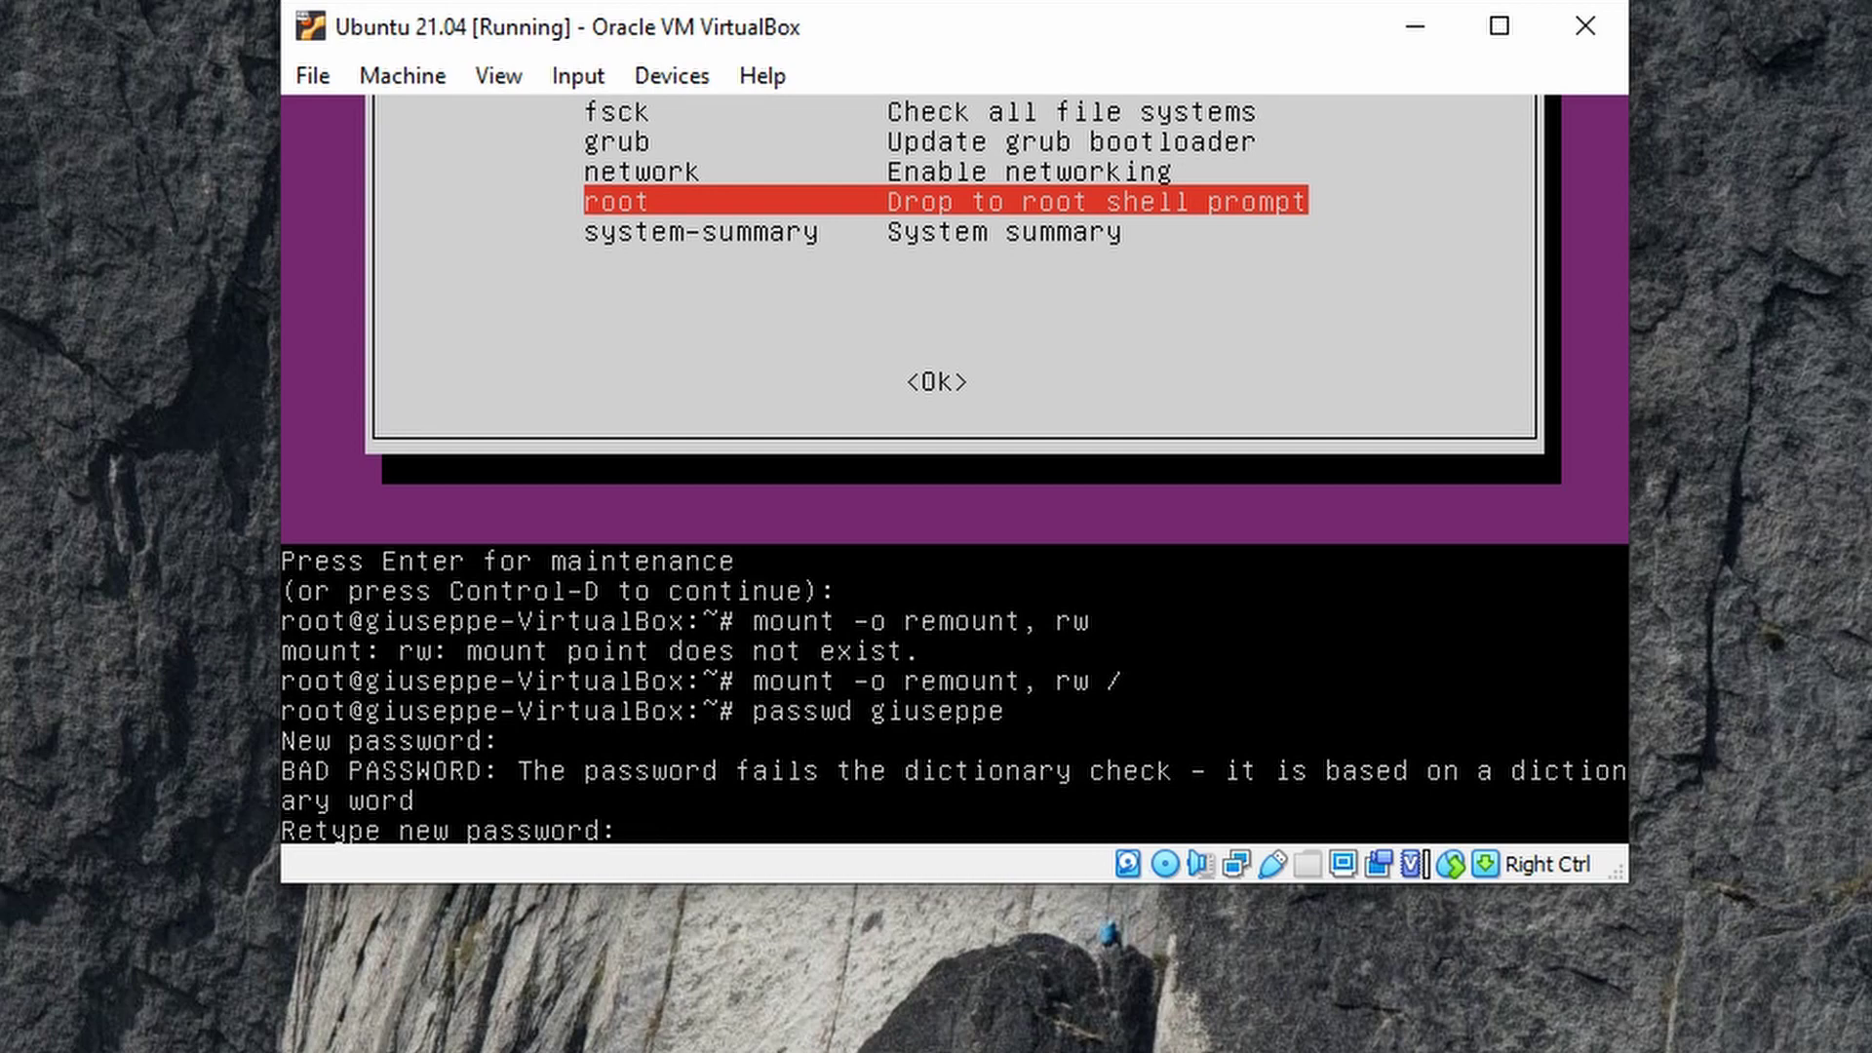
key("Return")
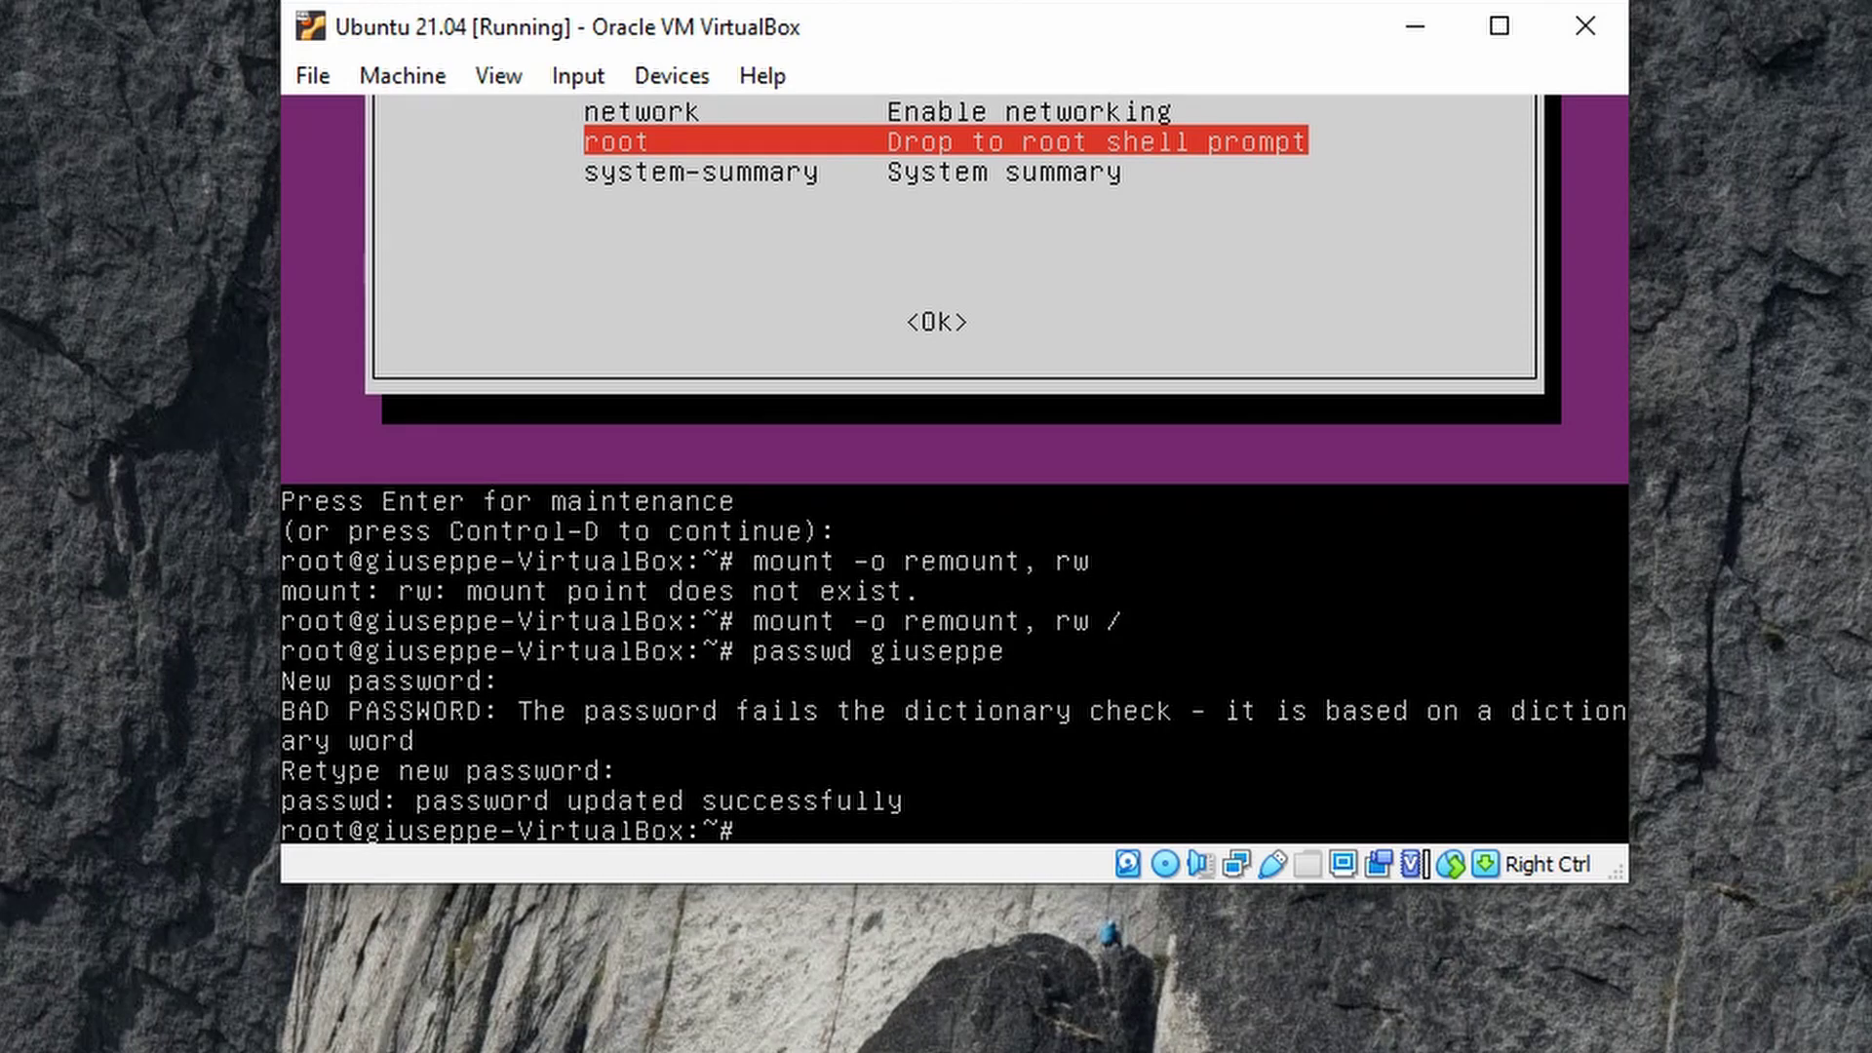
type("reboo")
type("t")
- Run reboot at the root prompt to restart into the login screen
key("Return")
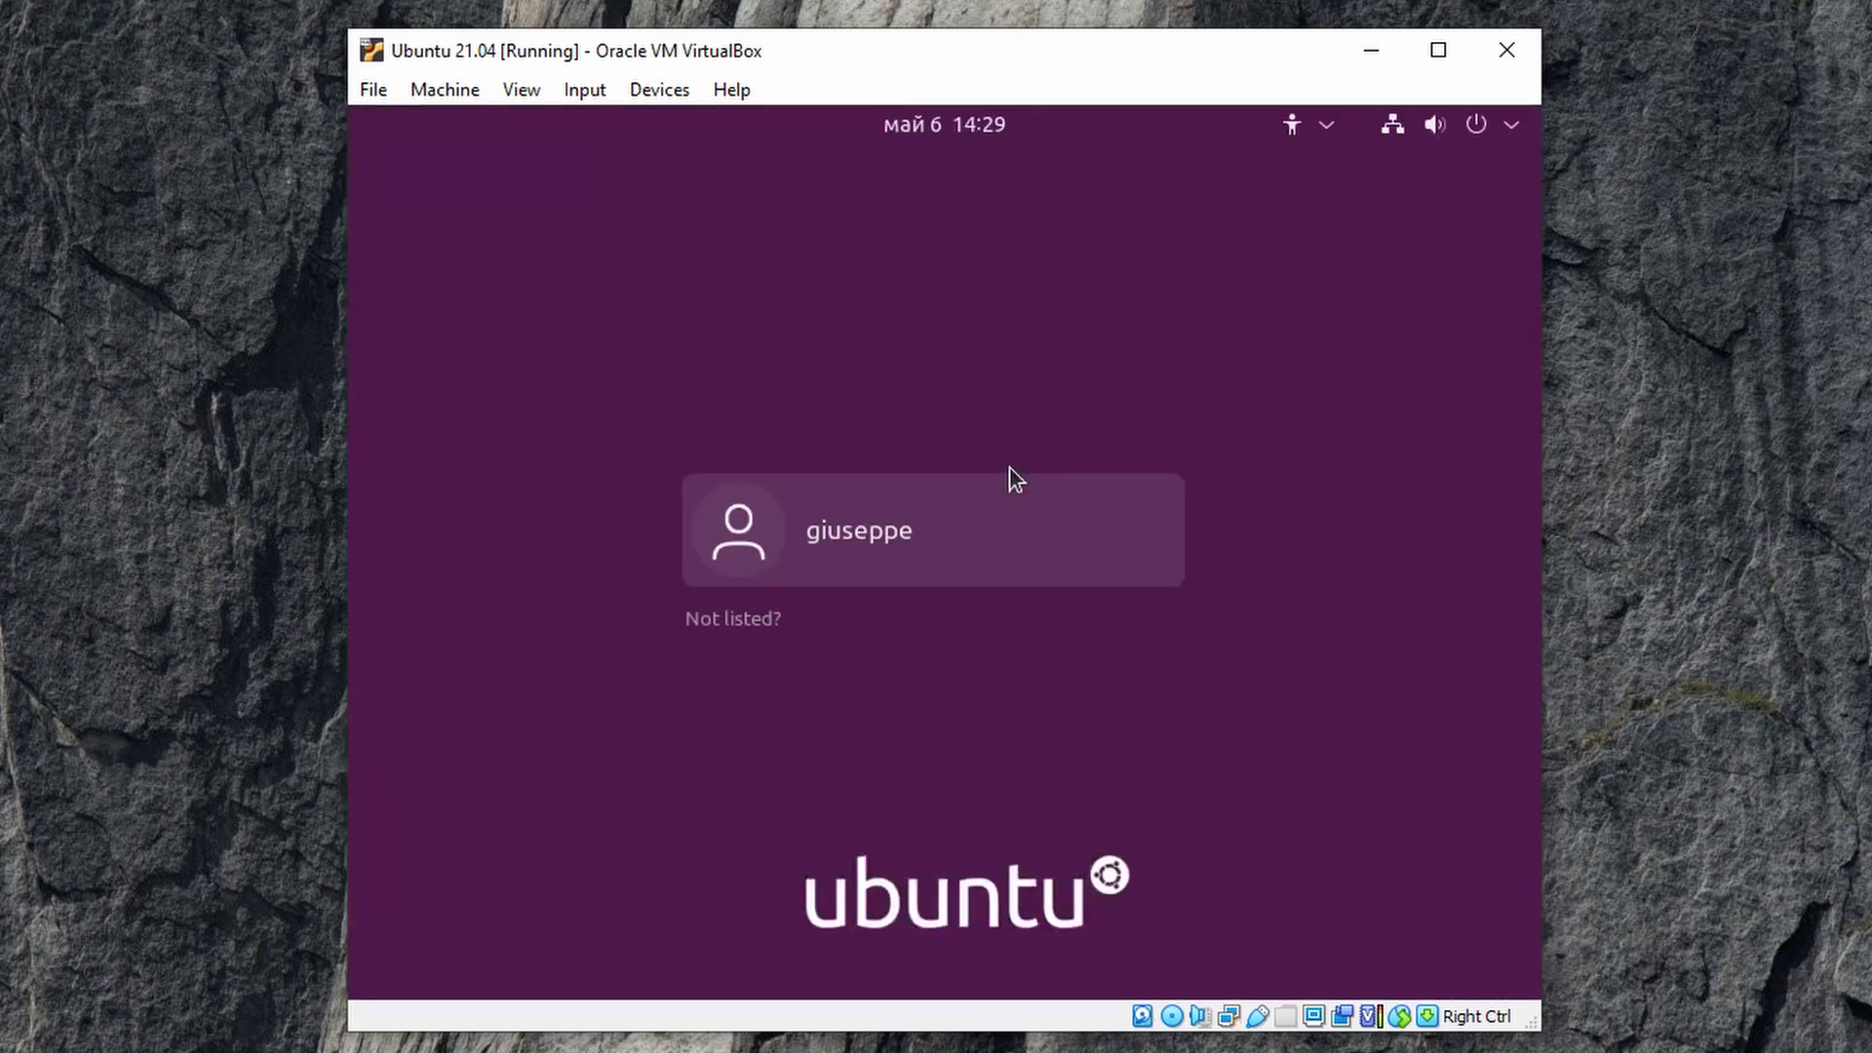
- Select the Ubuntu user and sign in with the new password
left_click(998, 512)
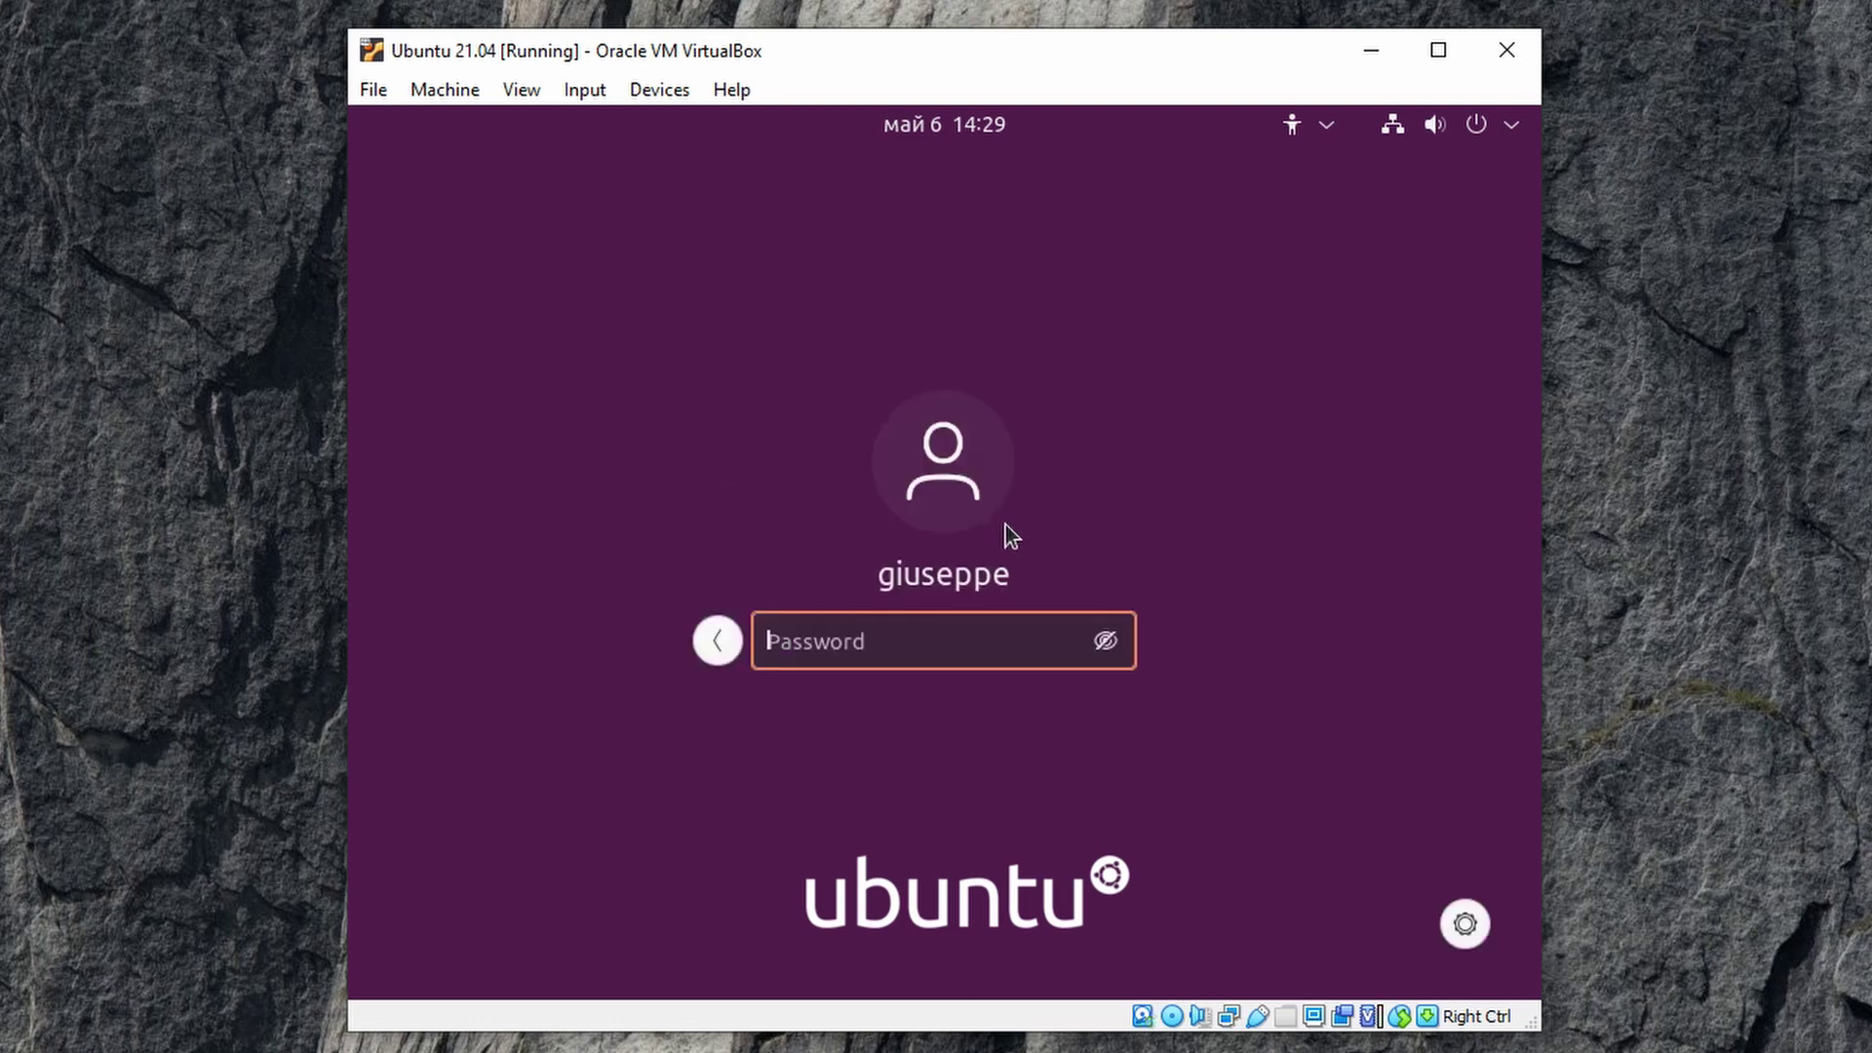
type("•")
type("•••••••")
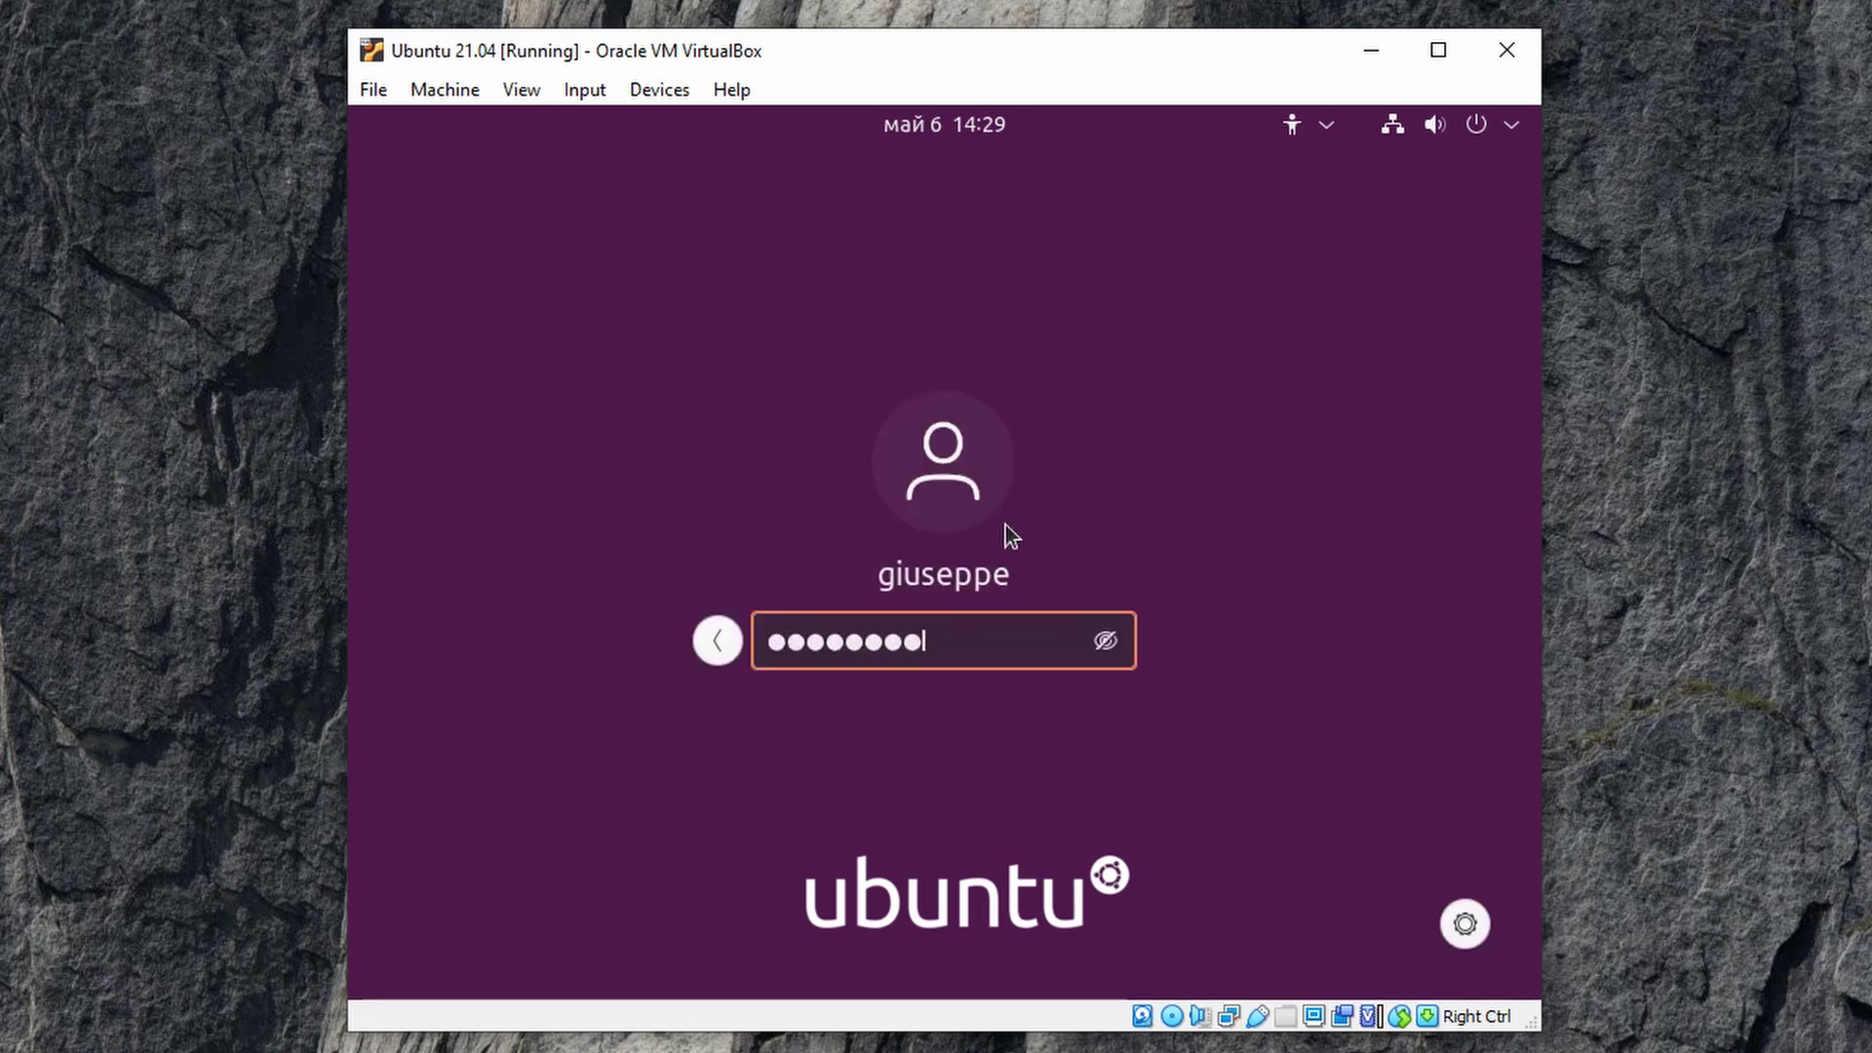
key("Return")
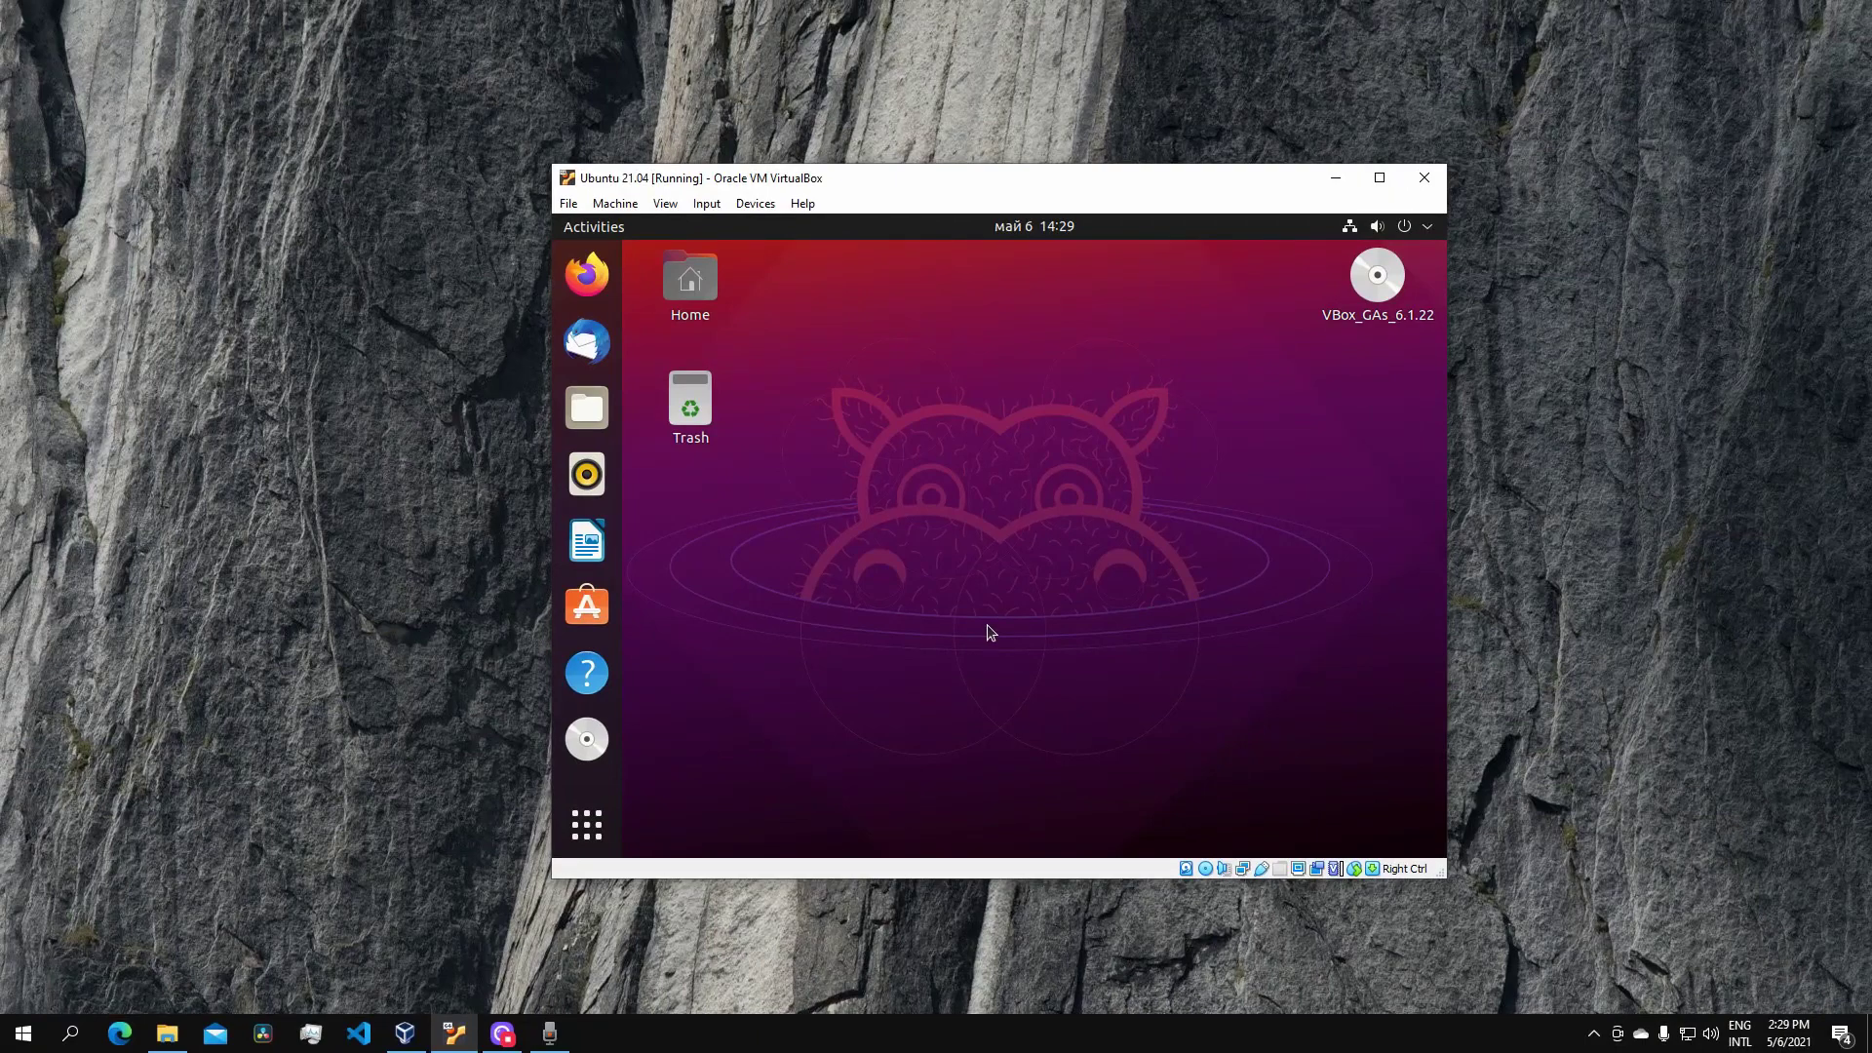
- Maximize the VirtualBox window so the Ubuntu desktop fills the host screen
left_click(1378, 178)
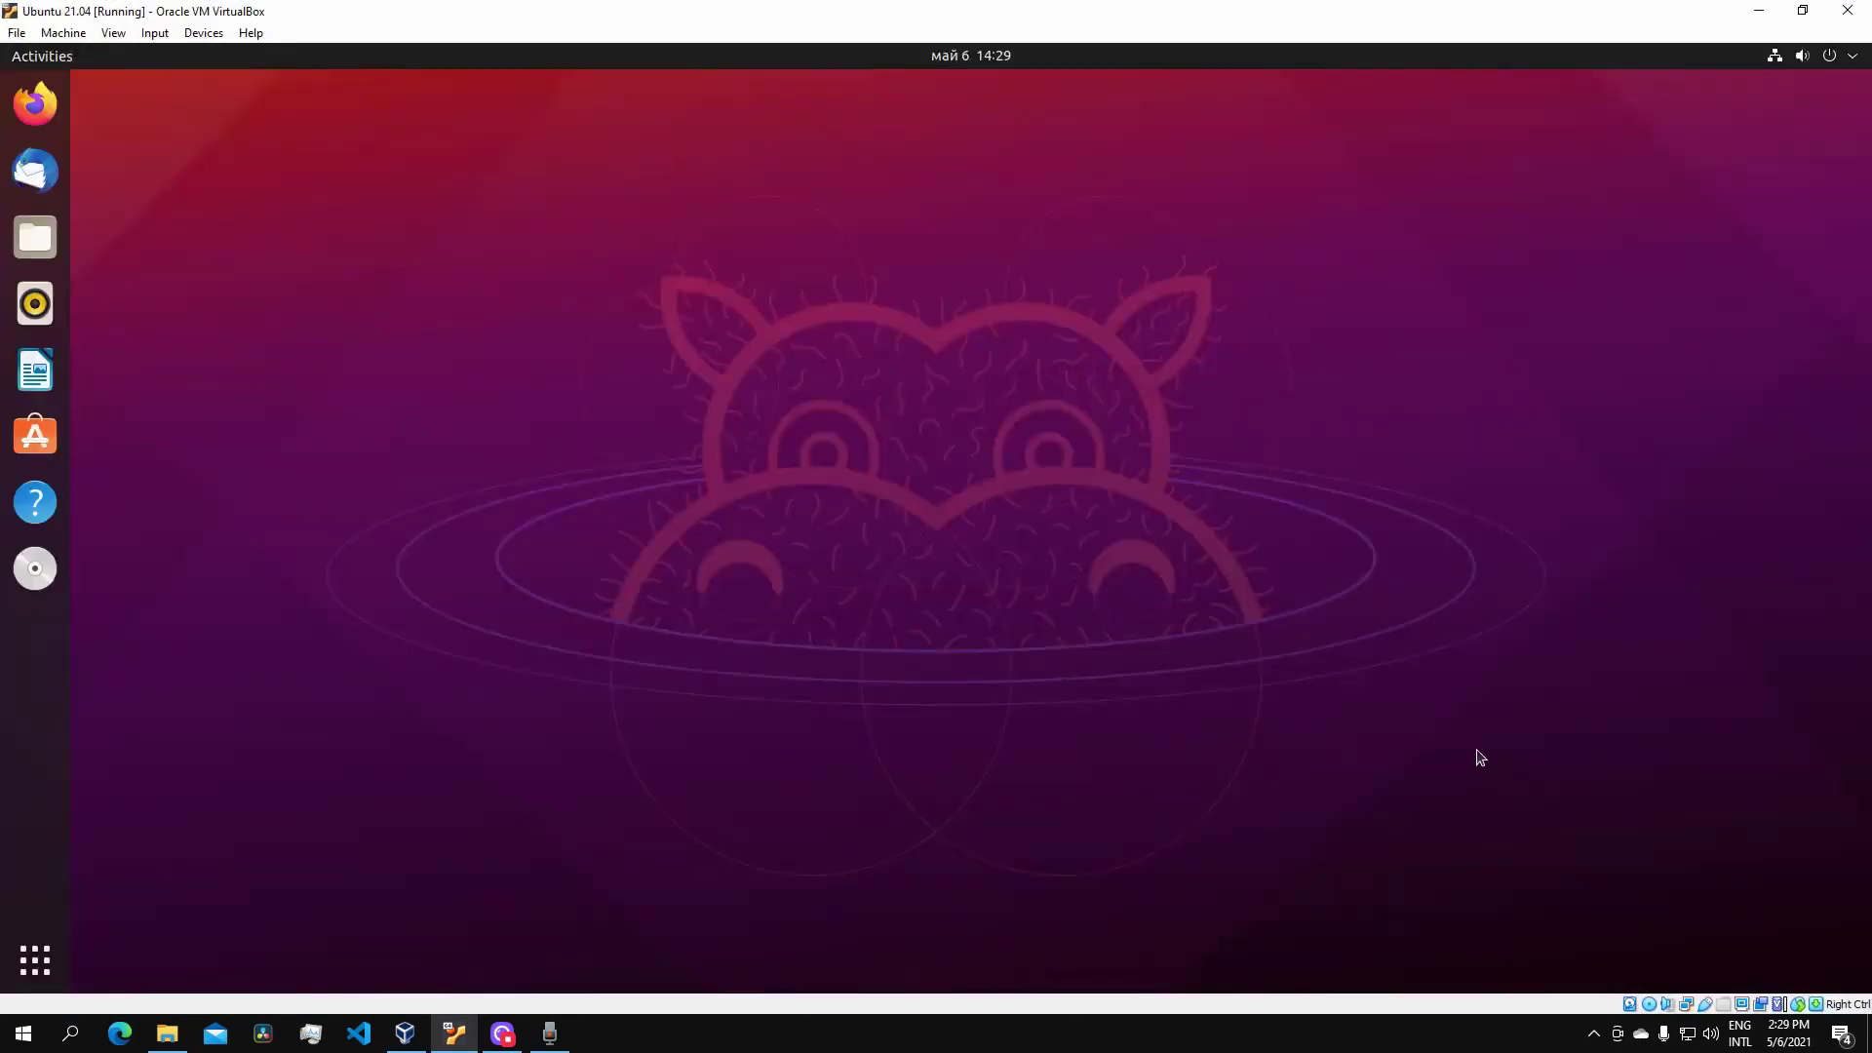